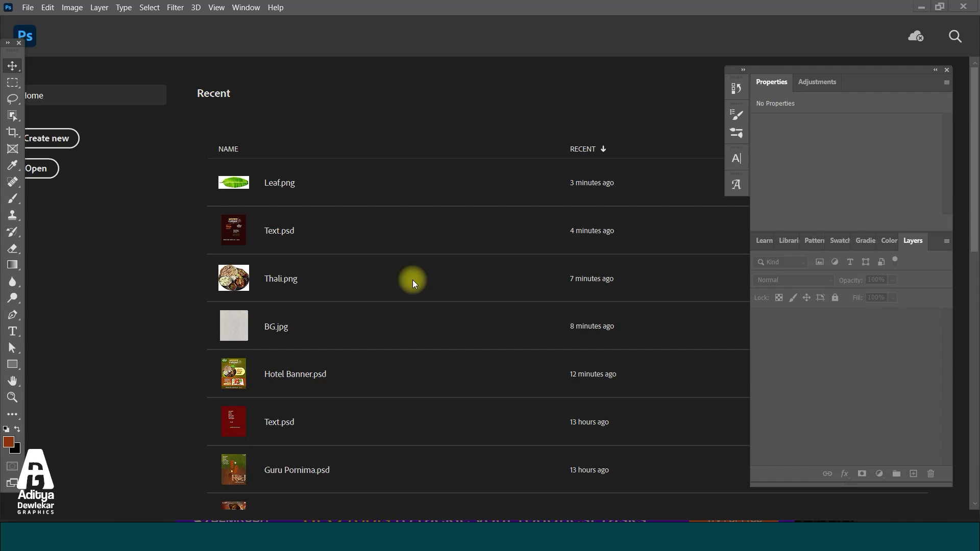
# - Create a 12 x 16 inch, 300 ppi RGB document and add a dark red-brown solid colour fill layer above the background
pyautogui.hotkey('ctrl', 'n')
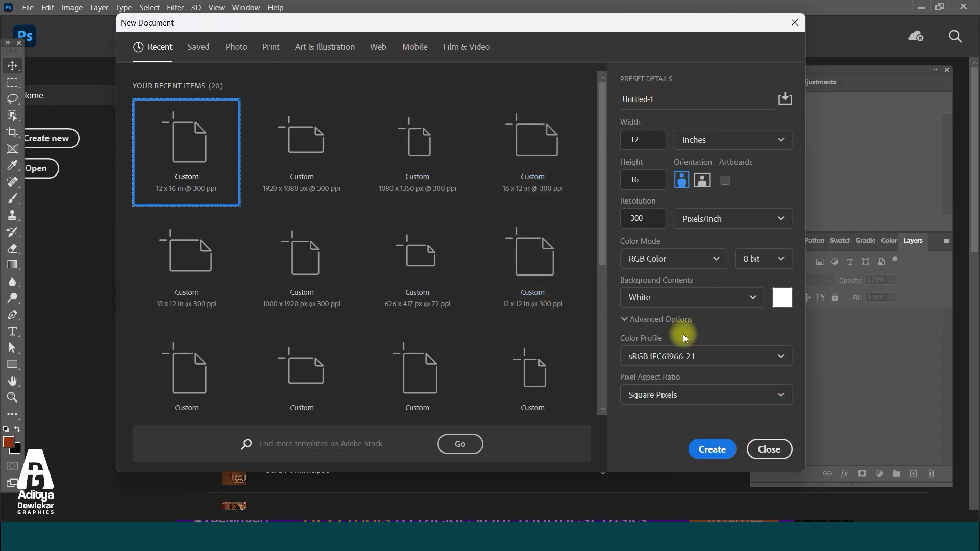
pyautogui.click(712, 449)
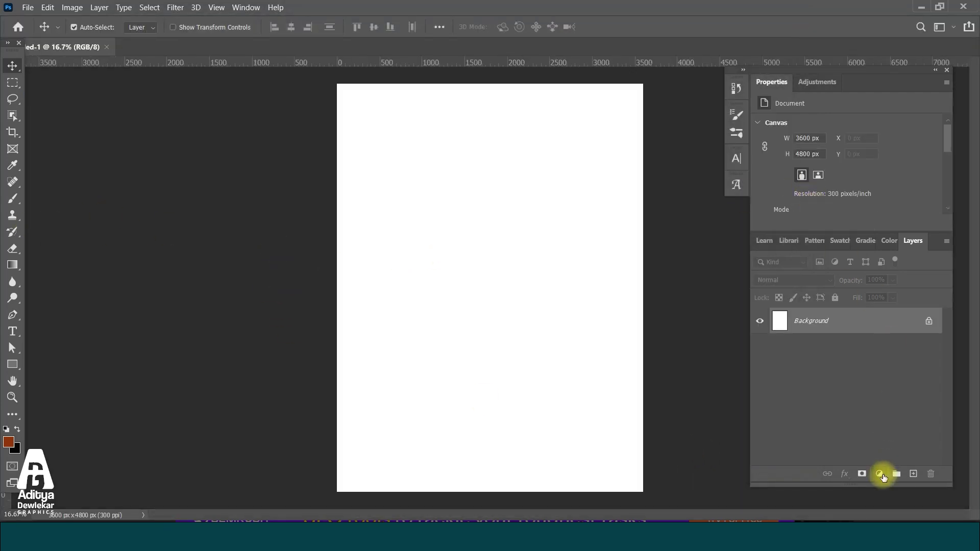
pyautogui.click(880, 475)
pyautogui.click(920, 257)
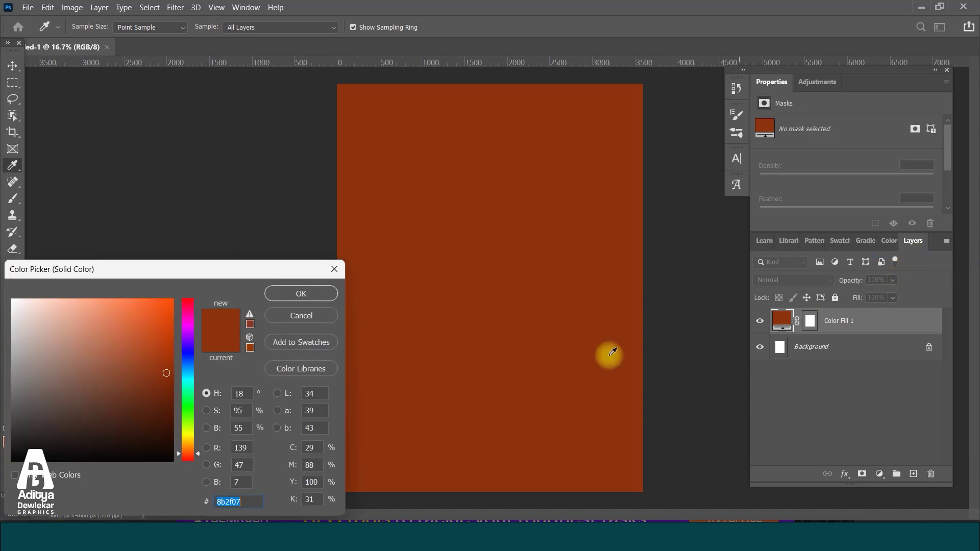
pyautogui.click(169, 376)
pyautogui.click(316, 294)
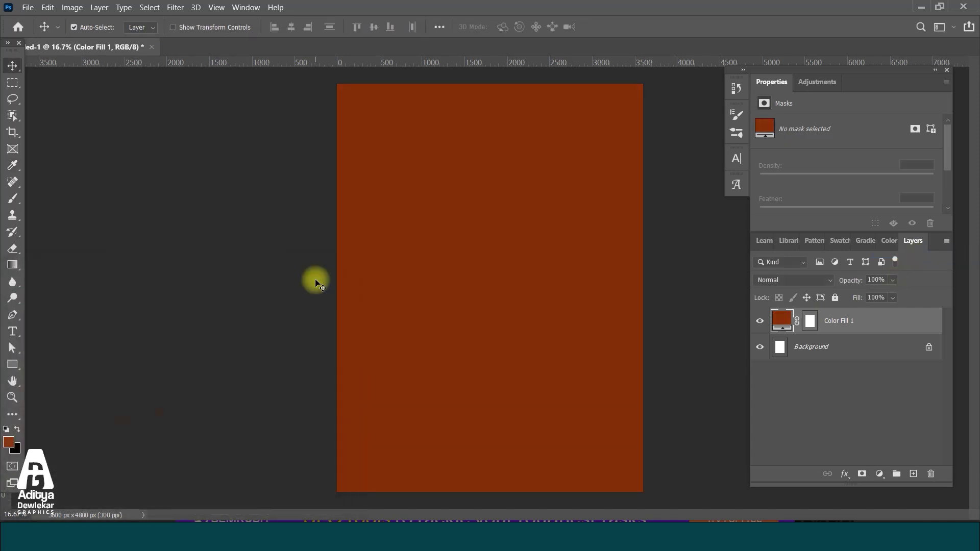
# - Bring the BG.jpg paper texture into the new document as a layer covering the canvas and set its blend mode to Multiply
pyautogui.click(24, 7)
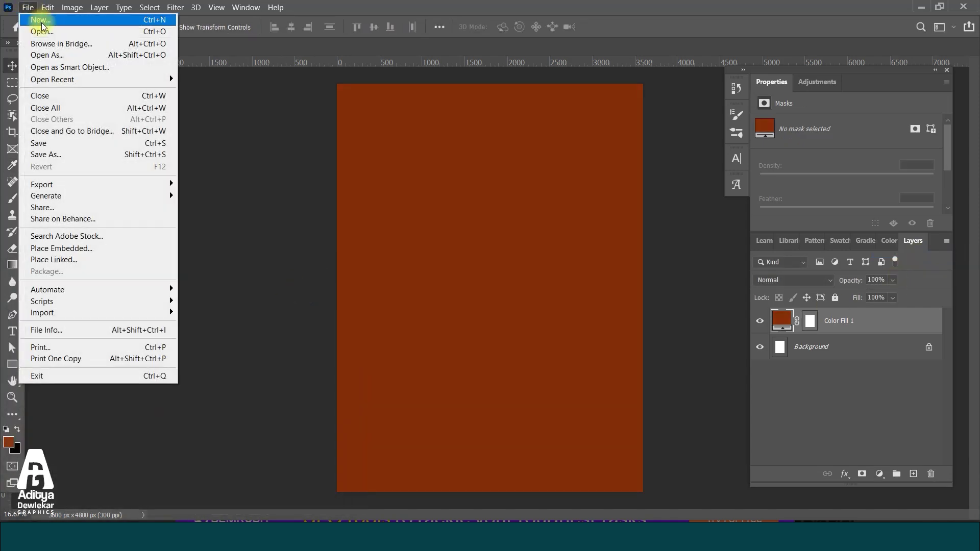
pyautogui.click(32, 29)
pyautogui.click(144, 116)
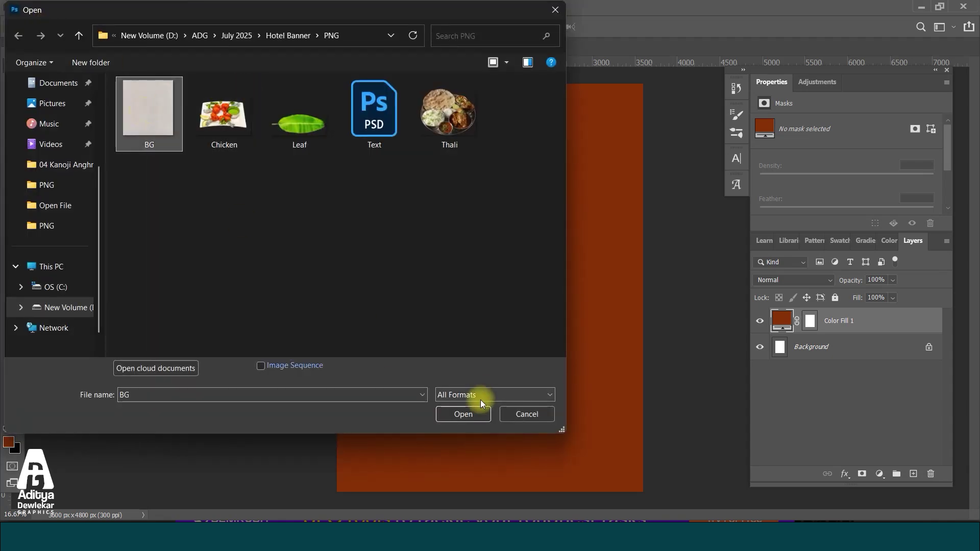
pyautogui.click(463, 412)
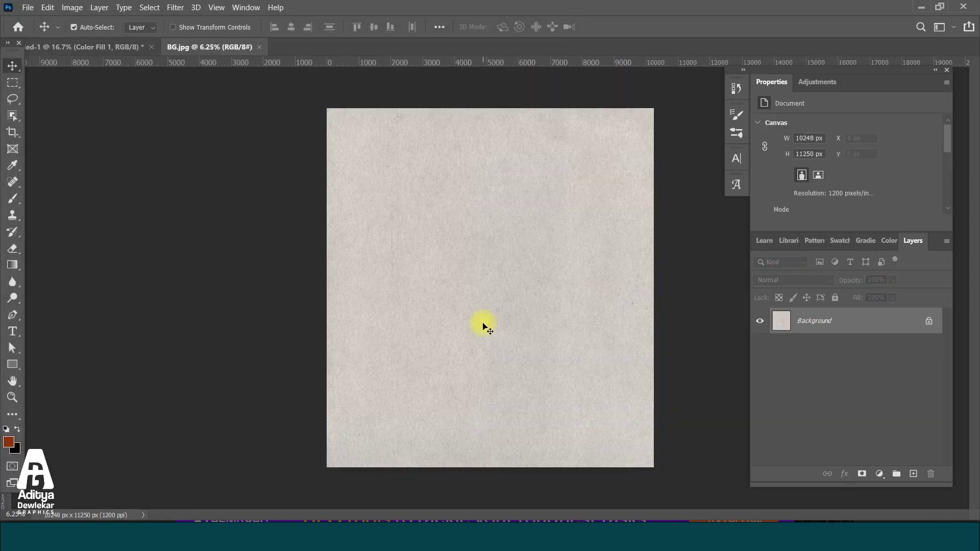
pyautogui.moveTo(479, 333); pyautogui.dragTo(535, 371)
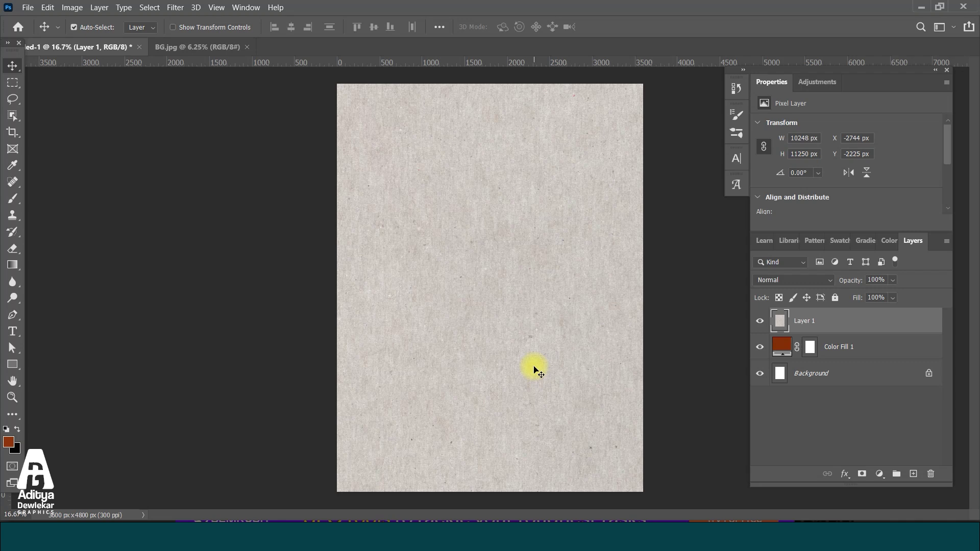
pyautogui.click(778, 281)
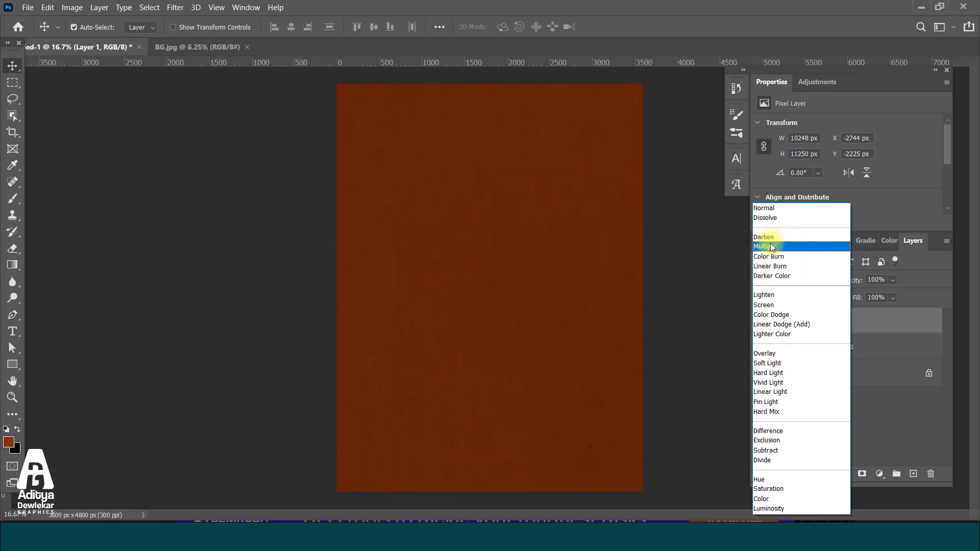
pyautogui.click(770, 246)
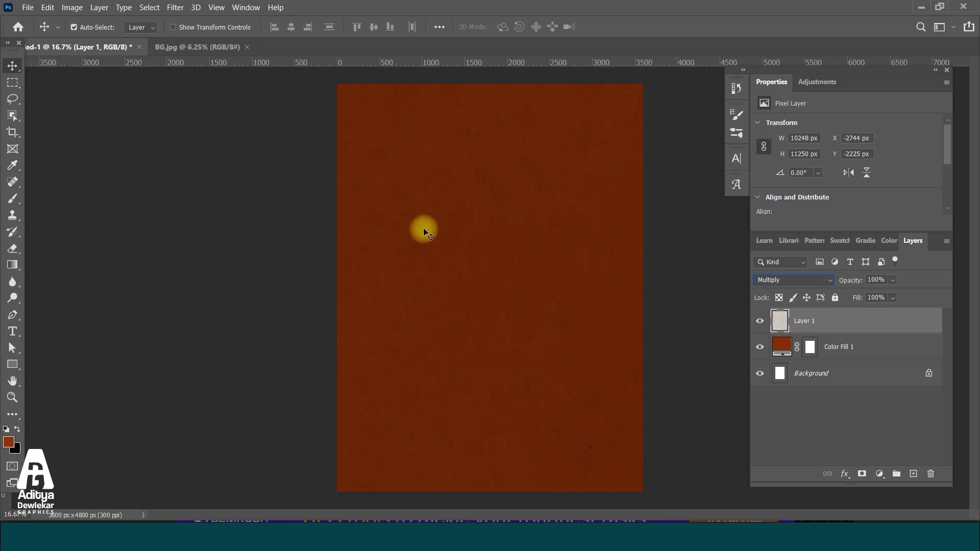
# - Ready the Brush tool with a foreground colour sampled from the canvas and brightened to a53303
pyautogui.click(17, 199)
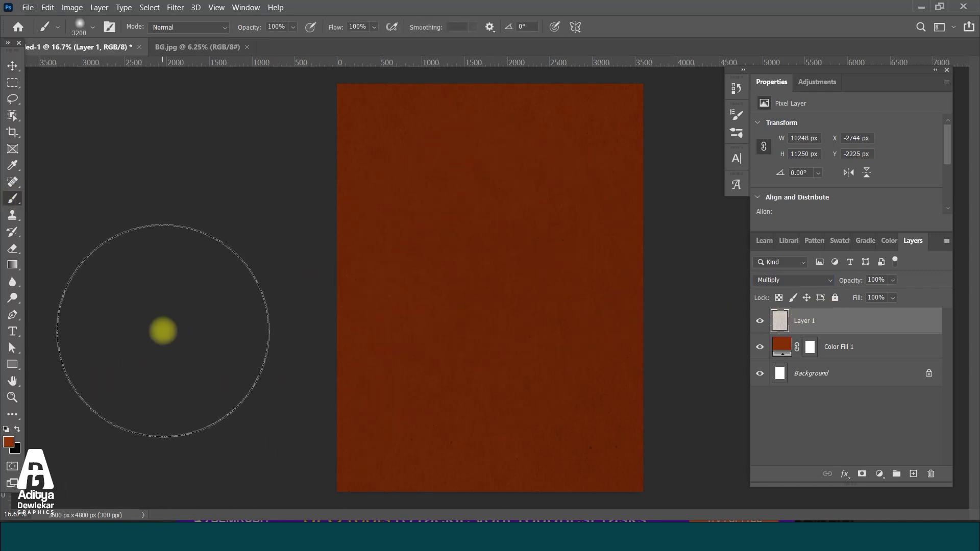
pyautogui.keyDown('alt'); pyautogui.click(439, 271); pyautogui.keyUp('alt')
pyautogui.click(8, 442)
pyautogui.press('i')
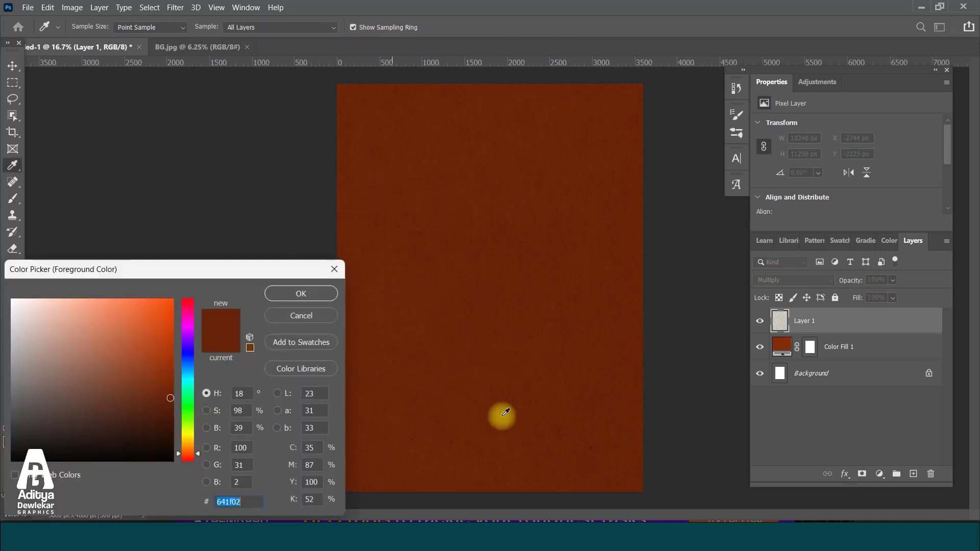
pyautogui.moveTo(165, 388); pyautogui.dragTo(171, 356)
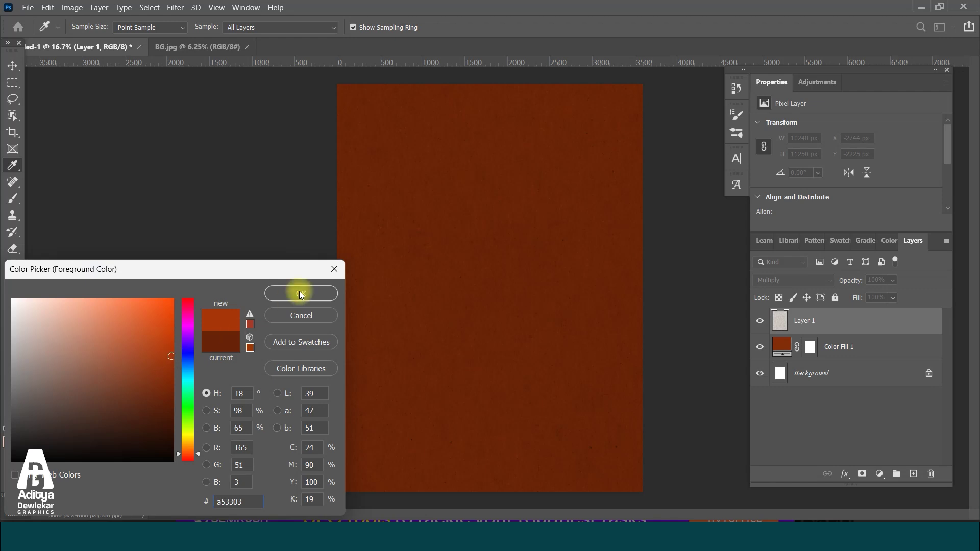
pyautogui.click(301, 293)
pyautogui.press('b')
# - Paint a soft 3200 px glow in the canvas's upper-left area on a new layer above Color Fill 1, blended with Linear Dodge (Add)
pyautogui.click(862, 357)
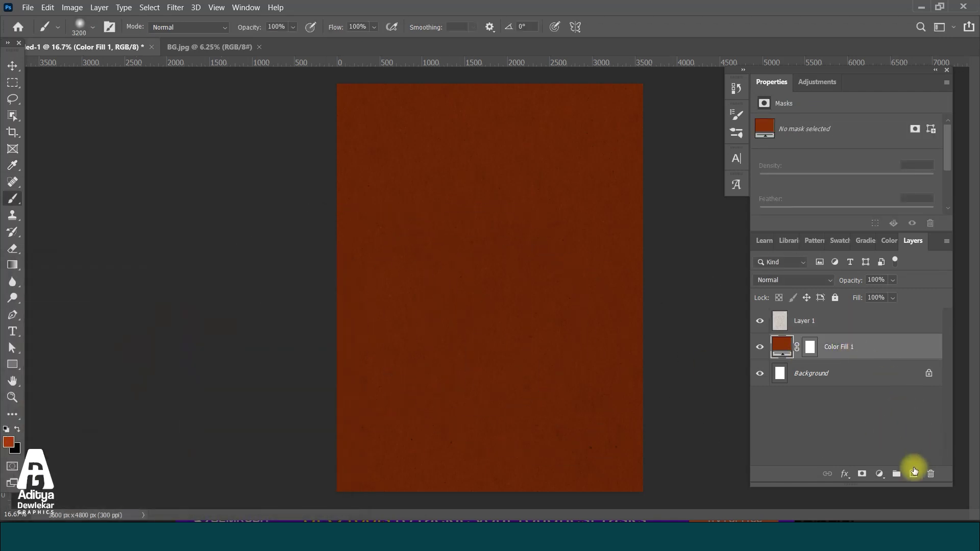
pyautogui.click(913, 474)
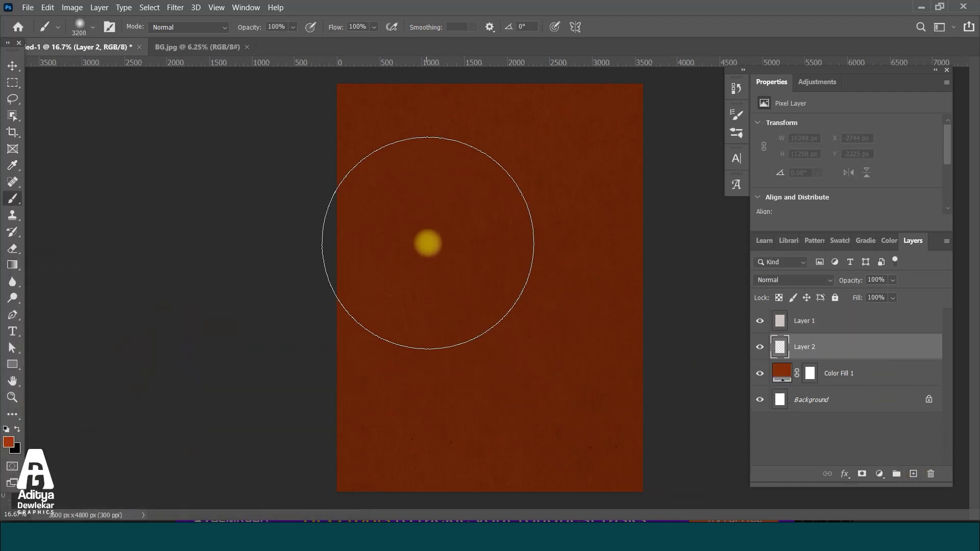
pyautogui.click(428, 244)
pyautogui.click(428, 243)
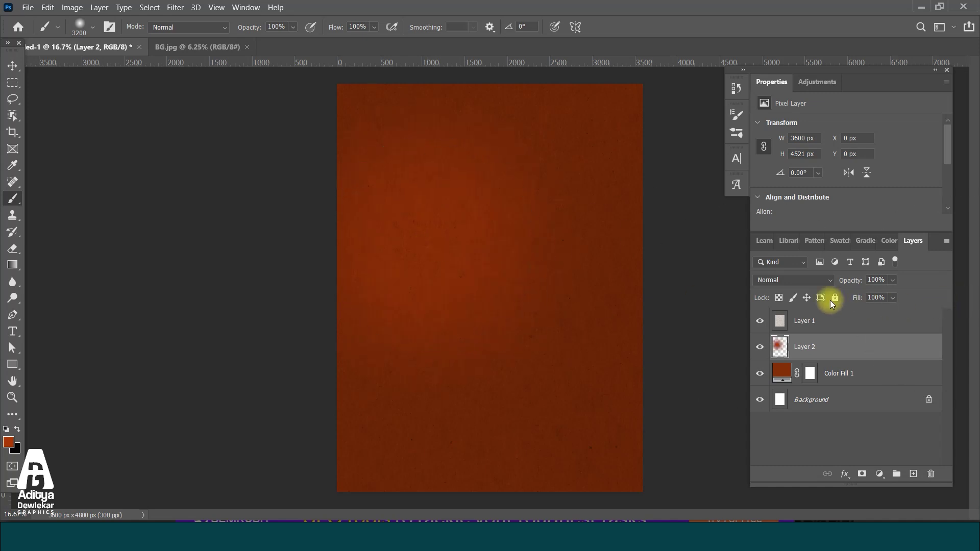
pyautogui.click(797, 283)
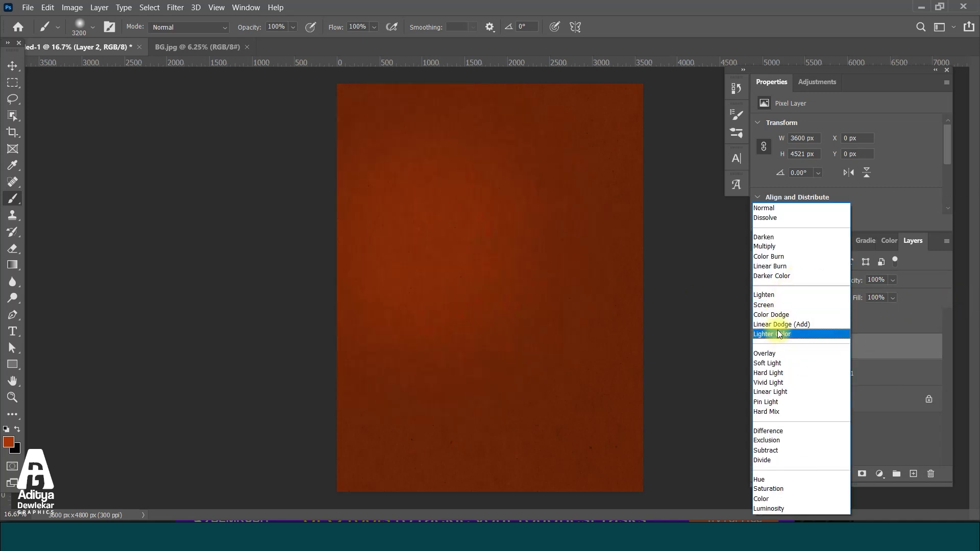
pyautogui.click(780, 324)
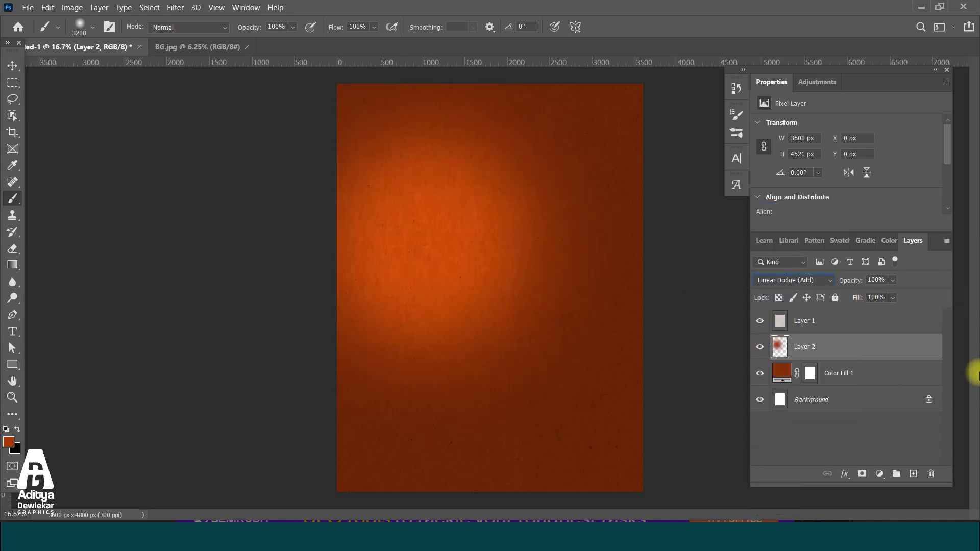
# - Hide the glow layer and bring the Thali.png food image into the untitled poster document
pyautogui.click(10, 66)
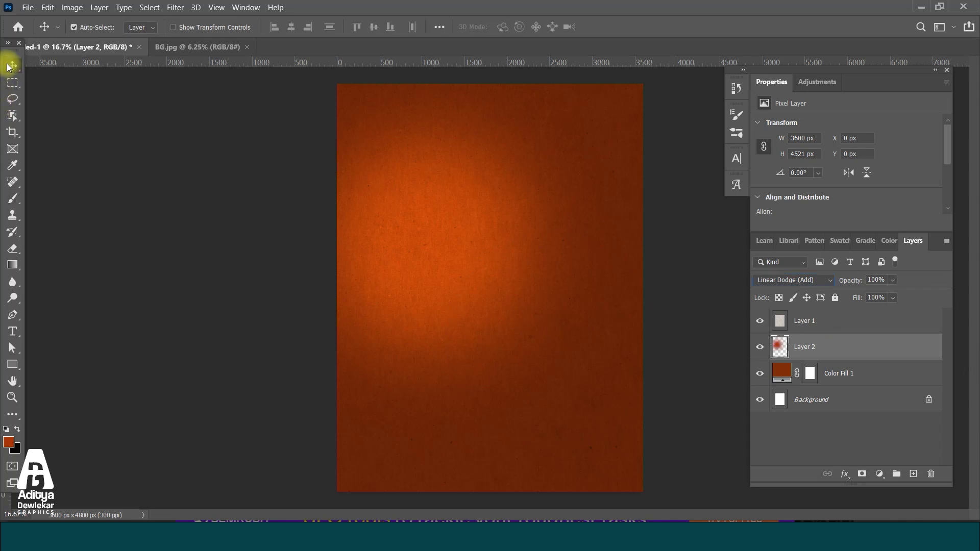
pyautogui.click(757, 349)
pyautogui.click(27, 7)
pyautogui.click(49, 34)
pyautogui.click(493, 130)
pyautogui.click(451, 413)
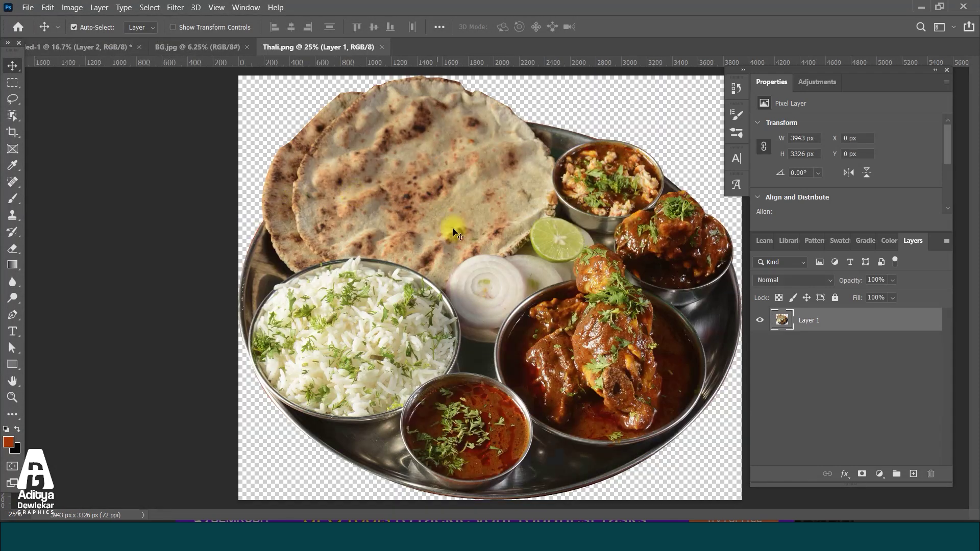
pyautogui.moveTo(453, 232); pyautogui.dragTo(427, 265)
# - Scale the thali image to about 2122 x 1790 px in the canvas's upper-left half and move its layer above the paper texture
pyautogui.press('ctrl')
pyautogui.hotkey('ctrl', 't')
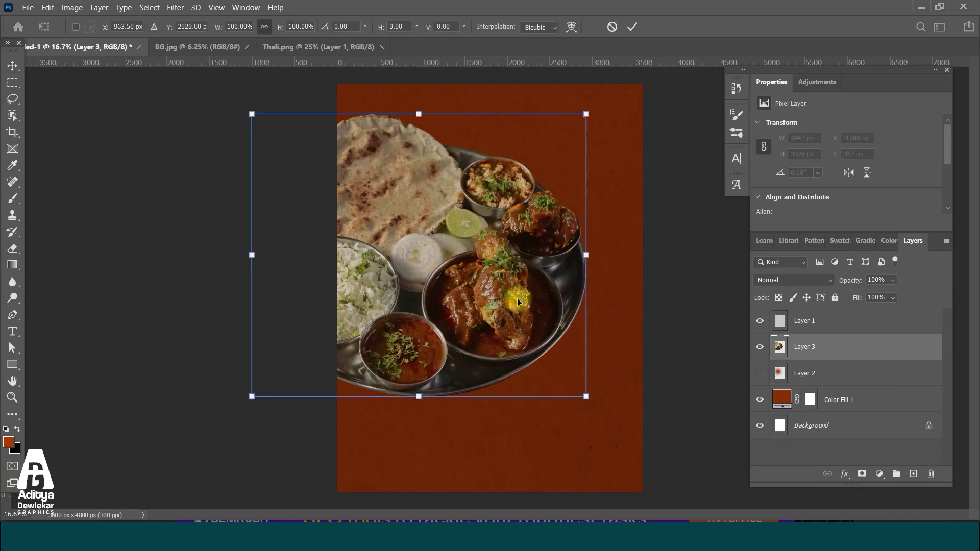
pyautogui.moveTo(433, 386); pyautogui.dragTo(447, 298)
pyautogui.click(845, 331)
pyautogui.click(850, 345)
pyautogui.moveTo(856, 348); pyautogui.dragTo(865, 317)
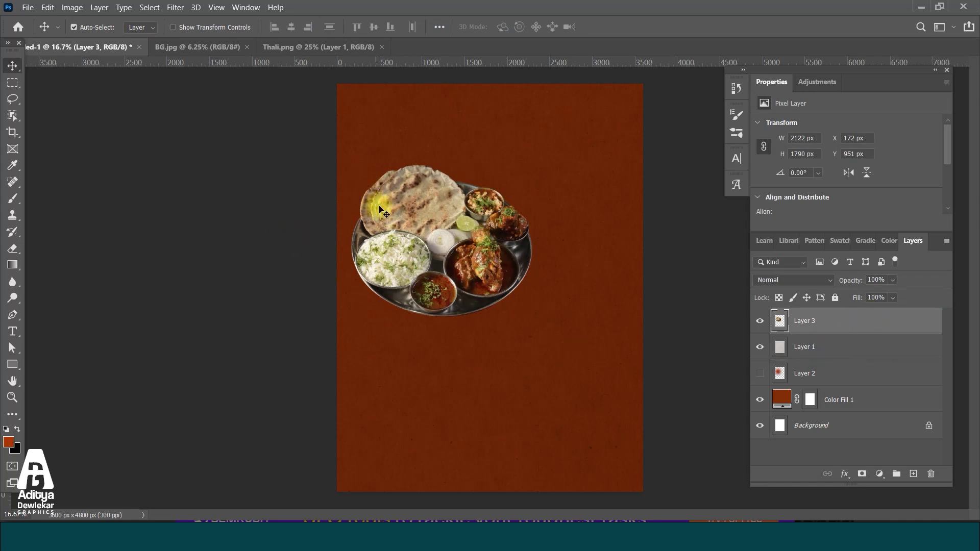
# - Show the glow layer (Layer 2) again behind the thali
pyautogui.click(760, 373)
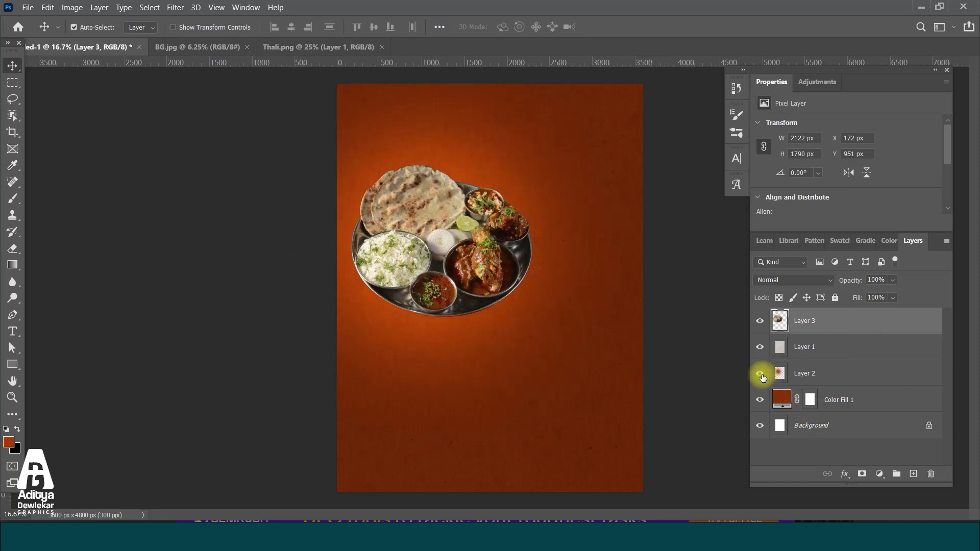
pyautogui.scroll(3, 398, 244)
pyautogui.scroll(-3, 428, 240)
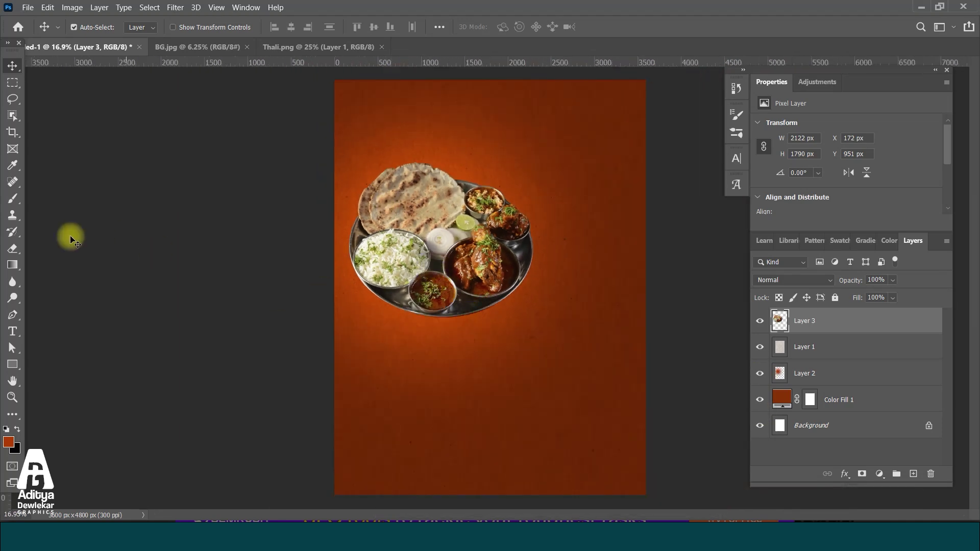
# - Draw a rectangle about 2524 x 1004 px extending right from the thali and place its layer beneath the thali layer
pyautogui.click(11, 365)
pyautogui.scroll(2, 560, 229)
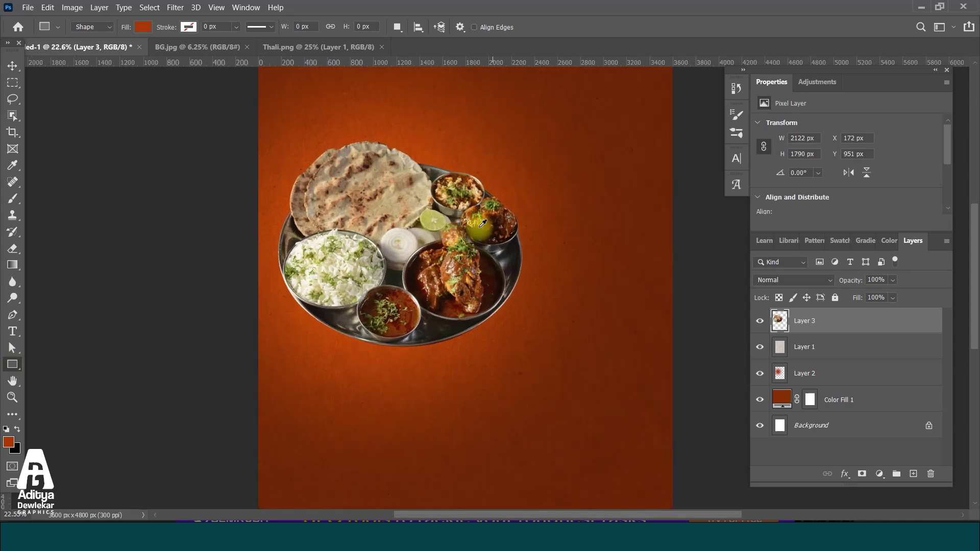
pyautogui.moveTo(371, 192)
pyautogui.mouseDown()
pyautogui.moveTo(684, 321)
pyautogui.moveTo(661, 307)
pyautogui.mouseUp()
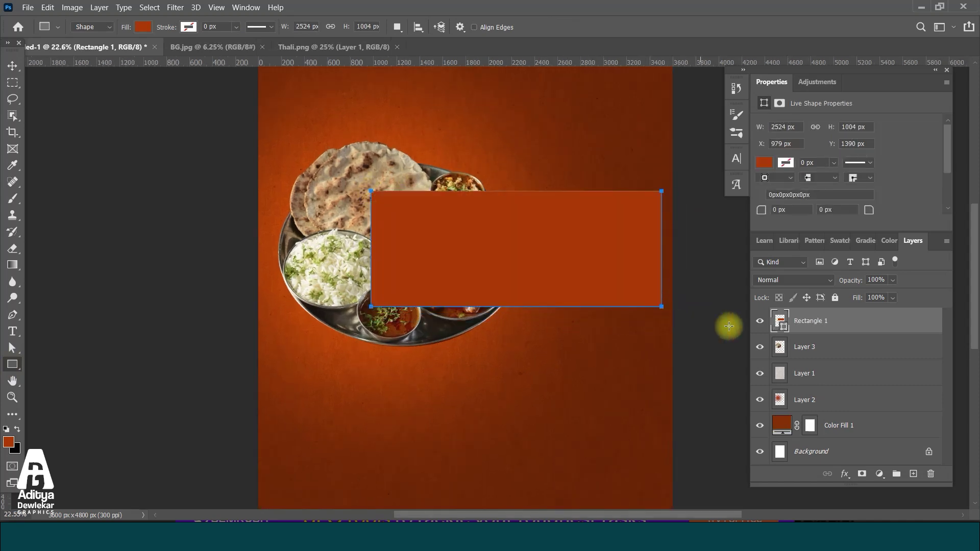
pyautogui.moveTo(879, 321); pyautogui.dragTo(864, 352)
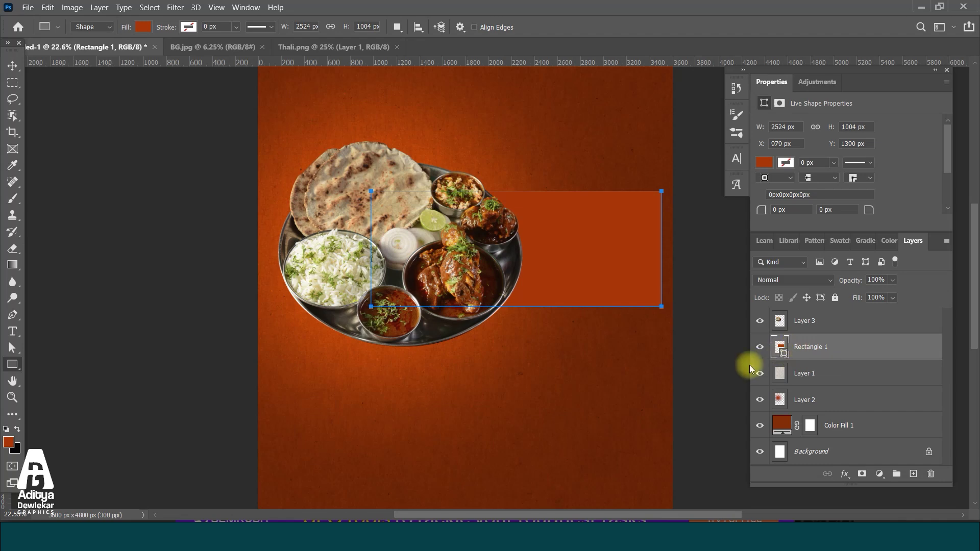
# - Fill the rectangle with light peach f0c2ae and round all its corners to 502 px
pyautogui.doubleClick(784, 352)
pyautogui.click(55, 308)
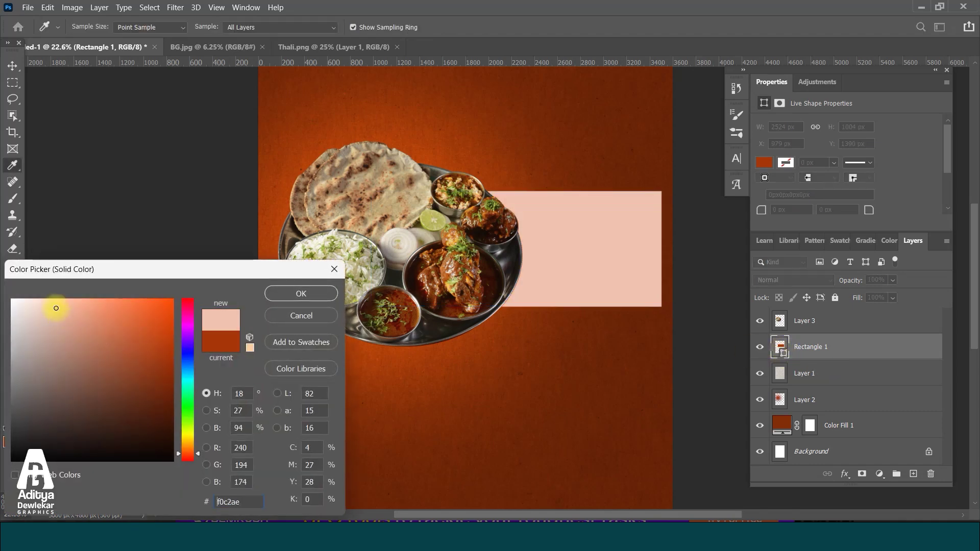
pyautogui.click(305, 298)
pyautogui.moveTo(759, 210); pyautogui.dragTo(975, 196)
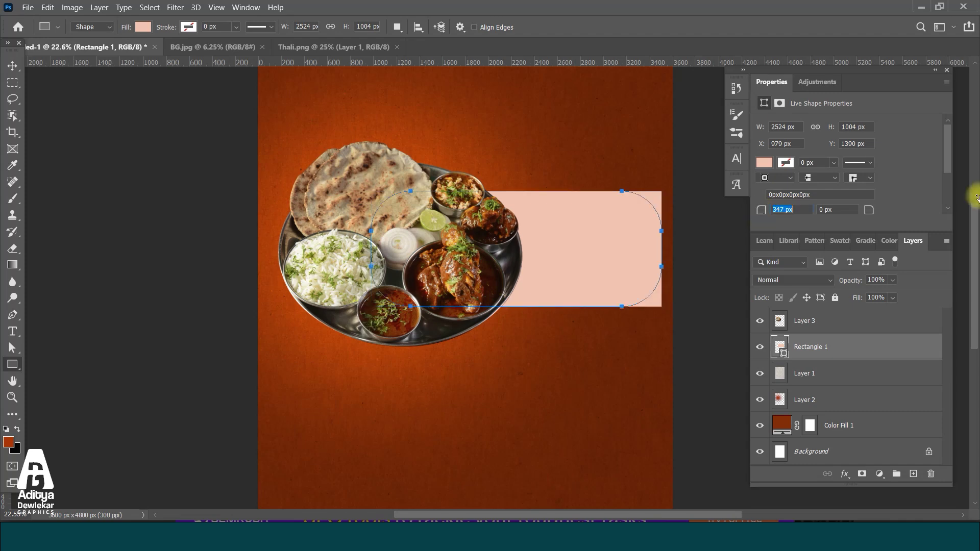
pyautogui.moveTo(668, 200); pyautogui.dragTo(2, 73)
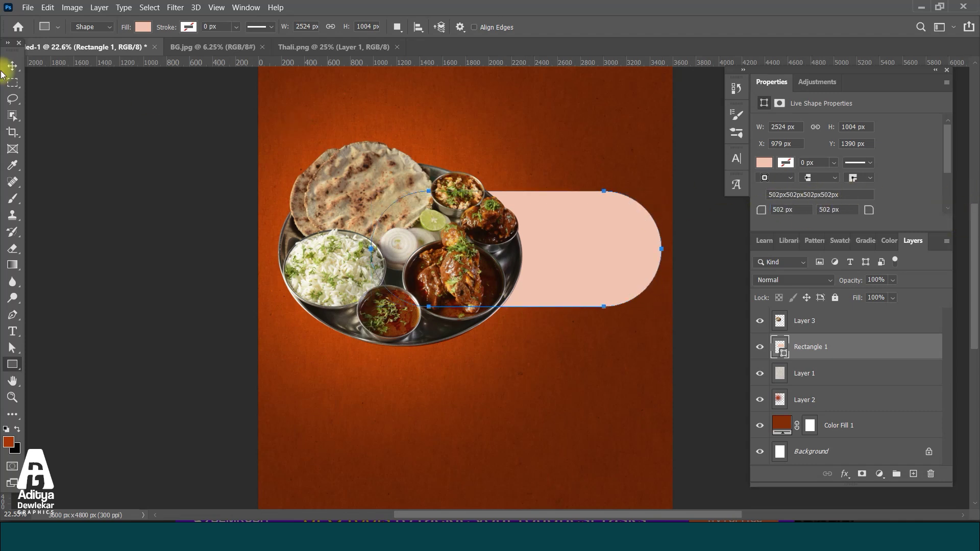
# - Duplicate the thali image layer
pyautogui.click(10, 67)
pyautogui.click(425, 265)
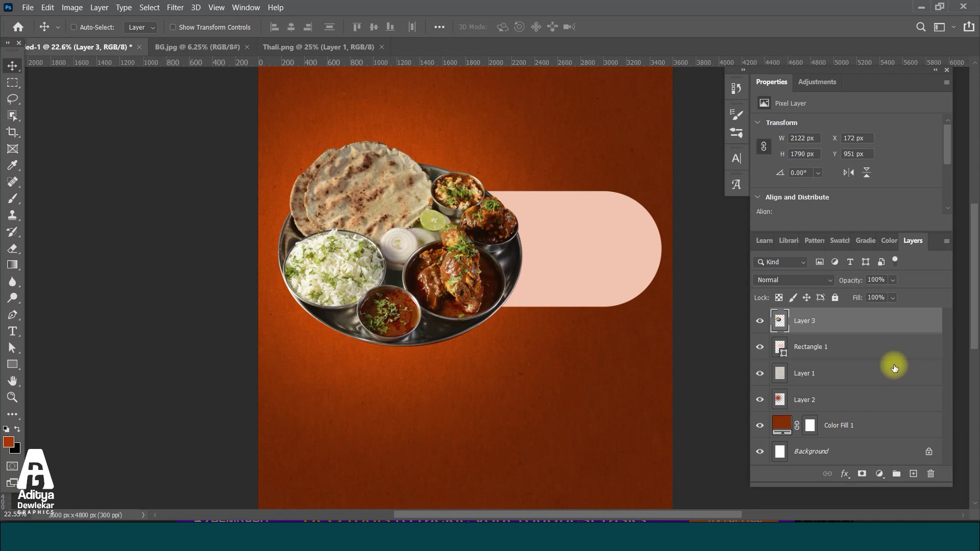
pyautogui.hotkey('ctrl', 'j')
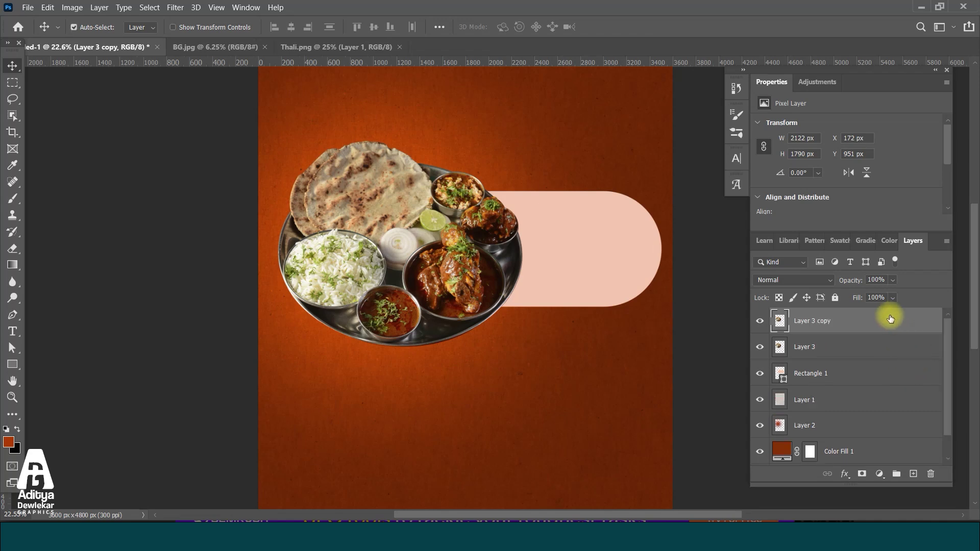
# - Apply a black Color Overlay to the thali copy and move it directly beneath the original thali layer
pyautogui.doubleClick(858, 321)
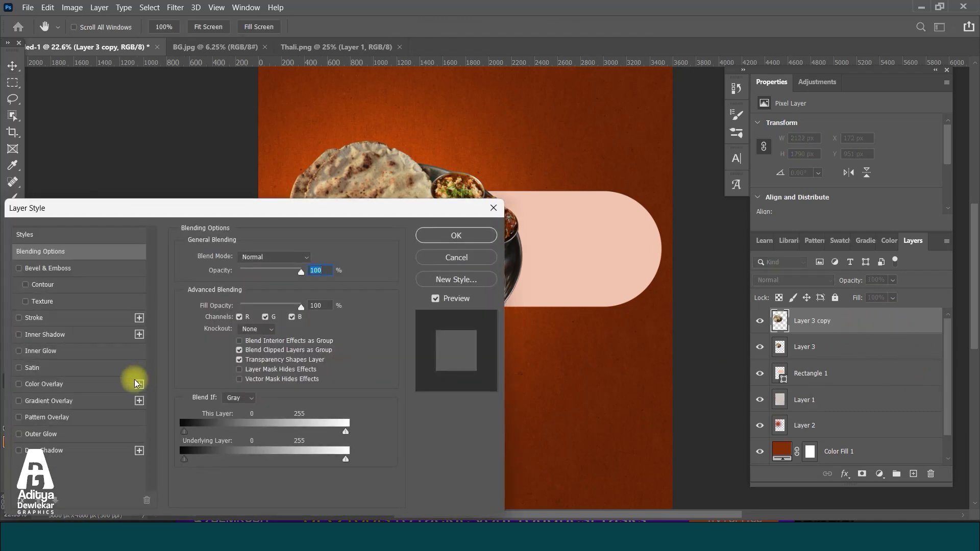
pyautogui.click(77, 383)
pyautogui.click(457, 236)
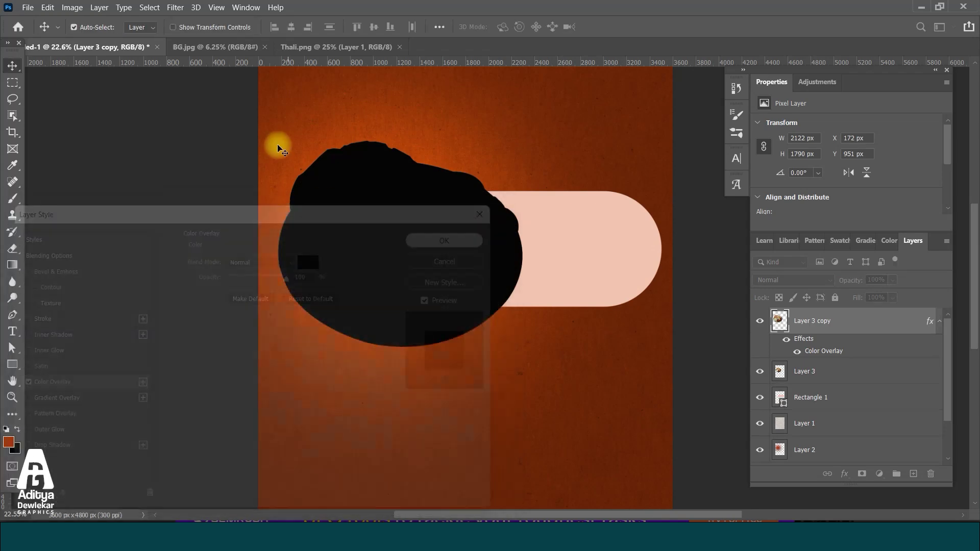
pyautogui.scroll(5, 605, 305)
pyautogui.moveTo(851, 322); pyautogui.dragTo(807, 378)
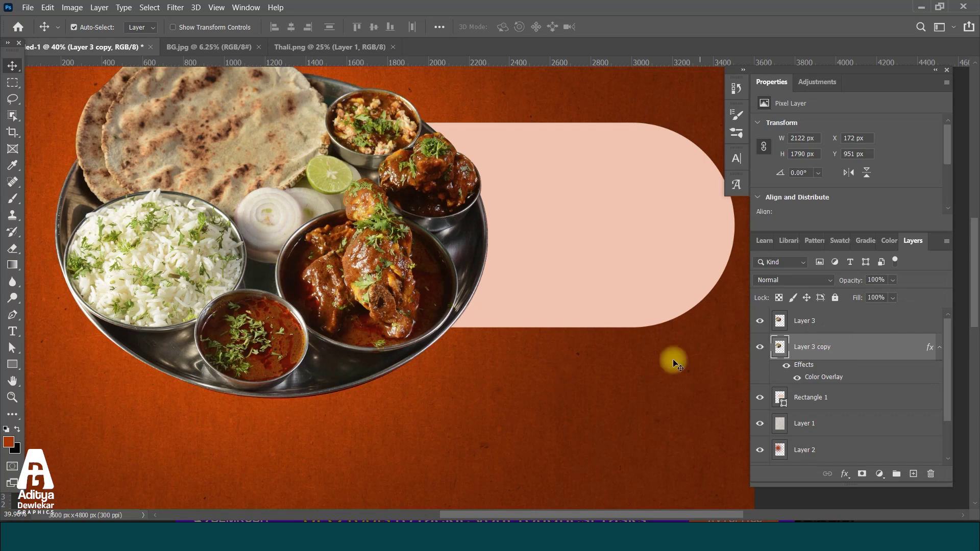
# - Warp the black thali copy so its lower edges bulge outward below the plate as a shadow
pyautogui.hotkey('ctrl', 't')
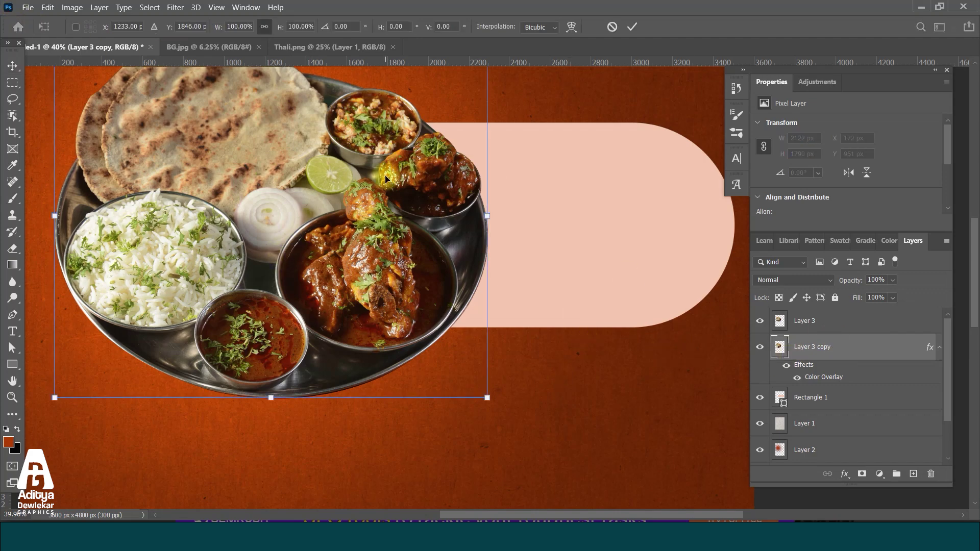
pyautogui.click(571, 27)
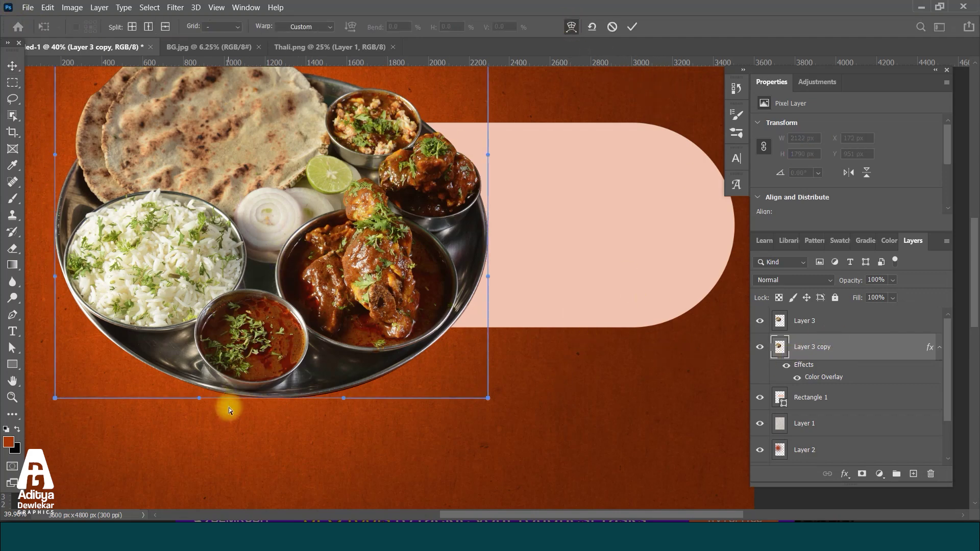
pyautogui.scroll(3, 227, 407)
pyautogui.moveTo(357, 313); pyautogui.dragTo(439, 171)
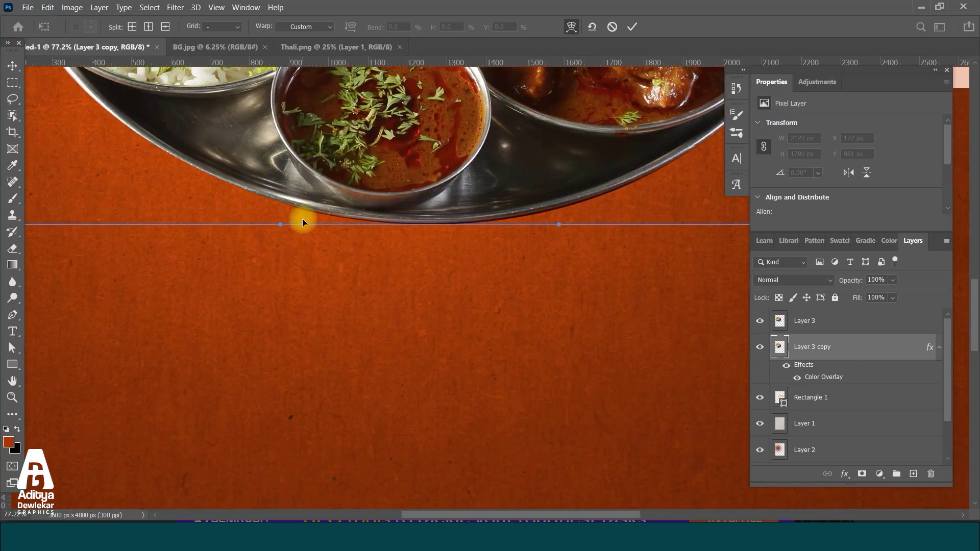
pyautogui.moveTo(301, 223); pyautogui.dragTo(300, 242)
pyautogui.moveTo(192, 168); pyautogui.dragTo(113, 135)
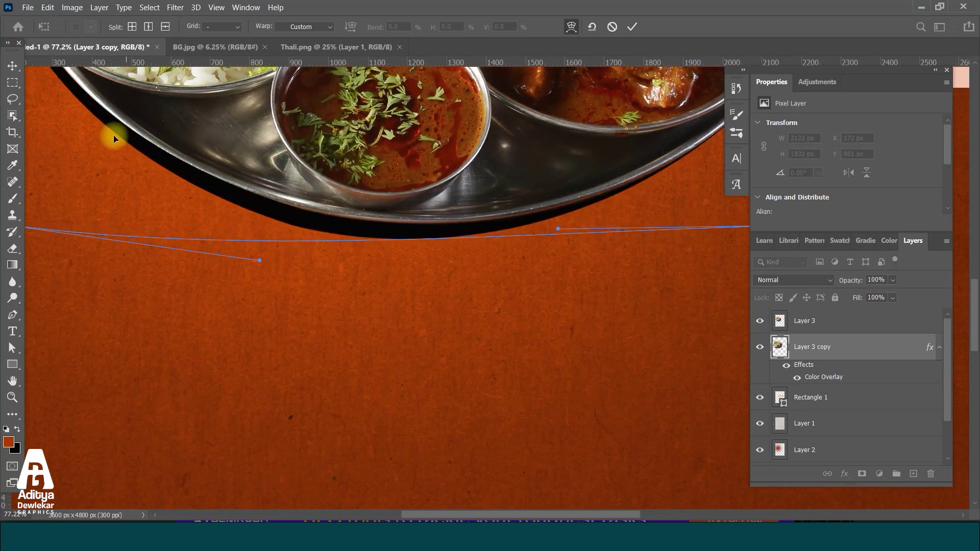
pyautogui.moveTo(708, 184); pyautogui.dragTo(714, 185)
pyautogui.moveTo(584, 229); pyautogui.dragTo(556, 248)
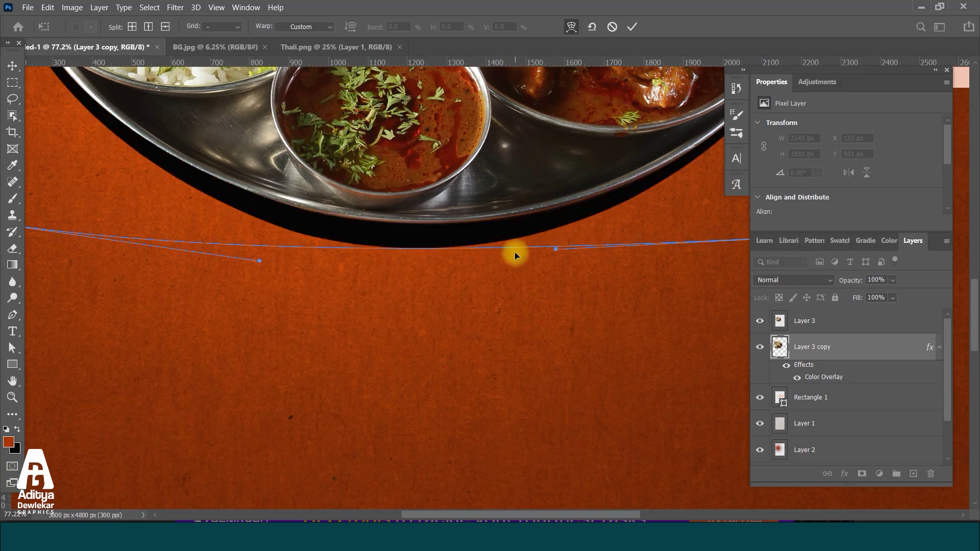
pyautogui.scroll(-3, 515, 263)
pyautogui.moveTo(656, 186); pyautogui.dragTo(660, 185)
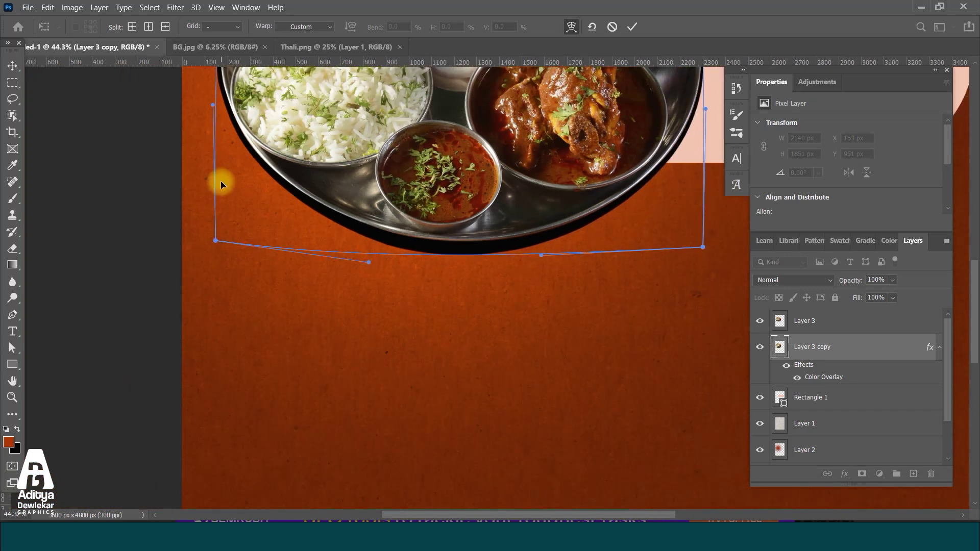
pyautogui.scroll(-3, 336, 251)
pyautogui.press('Return')
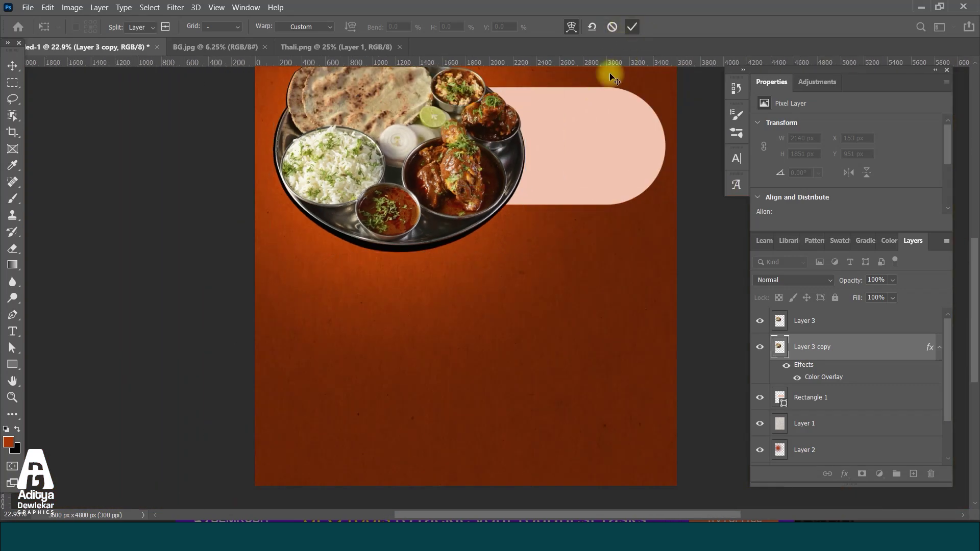
# - Blur the black thali shadow layer by reapplying the last-used Blur Gallery filter
pyautogui.scroll(3, 362, 225)
pyautogui.click(175, 7)
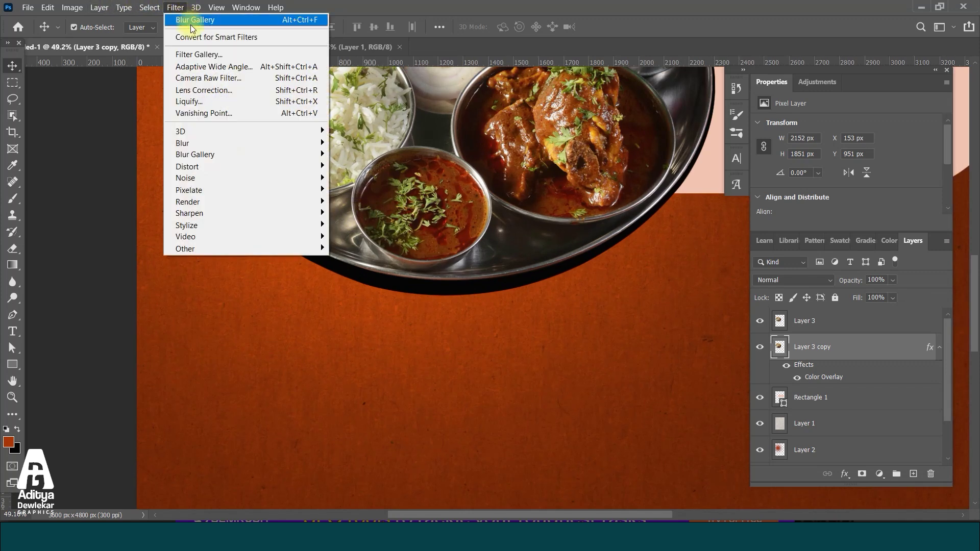
pyautogui.click(192, 23)
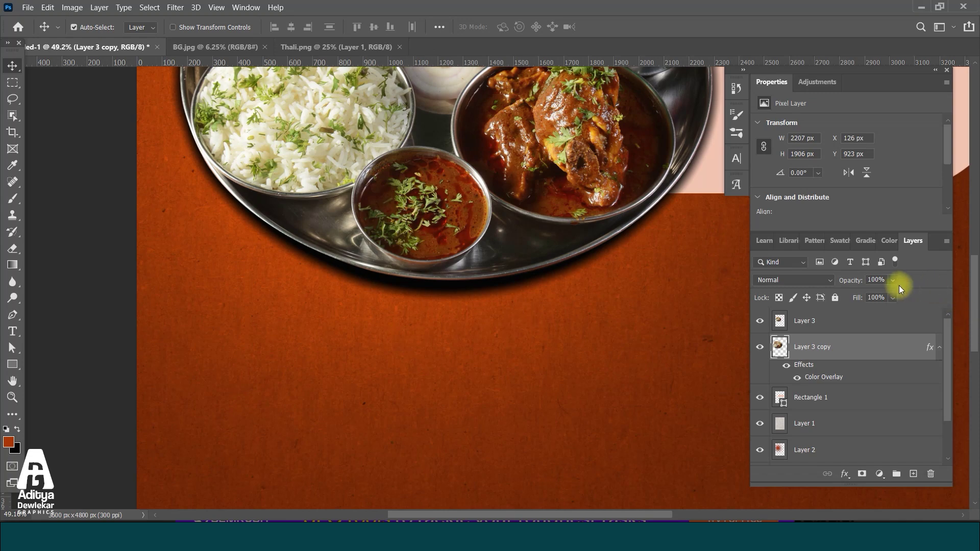
# - Lower the opacity of the thali shadow layer to 52%
pyautogui.moveTo(864, 294); pyautogui.dragTo(877, 296)
pyautogui.scroll(-7, 444, 258)
pyautogui.scroll(4, 417, 271)
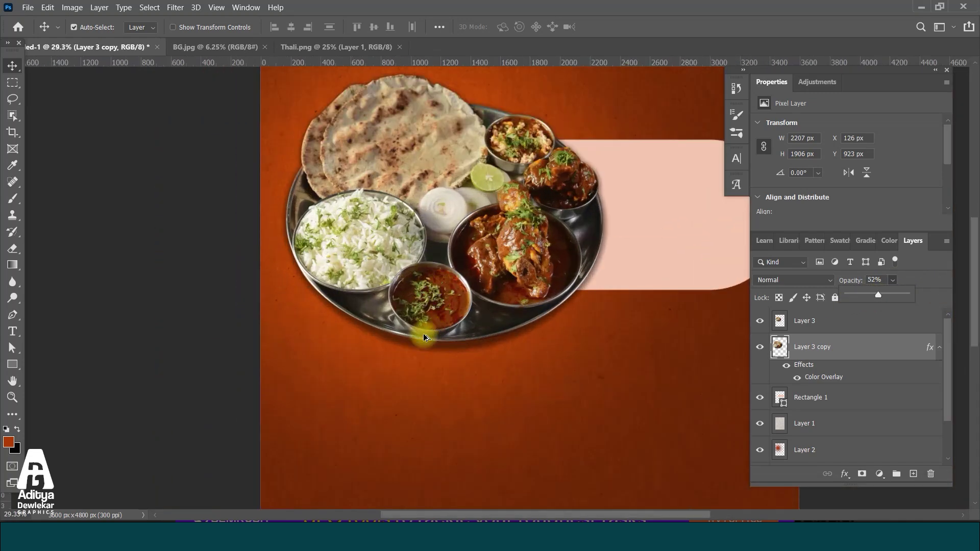
pyautogui.scroll(-3, 382, 393)
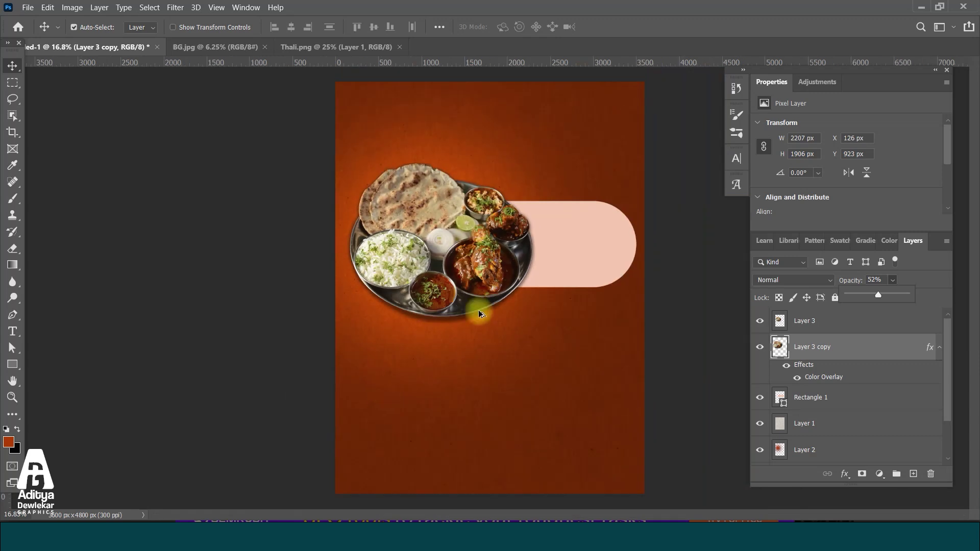
# - Open Leaf.png and bring the leaf image into the banner document over the thali
pyautogui.click(28, 7)
pyautogui.click(41, 29)
pyautogui.click(370, 117)
pyautogui.click(480, 415)
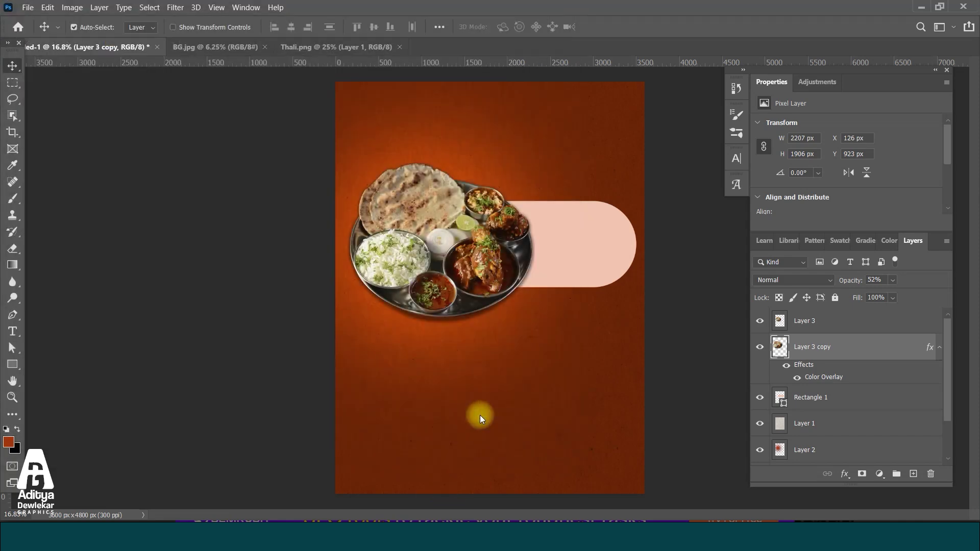
pyautogui.moveTo(607, 317); pyautogui.dragTo(456, 262)
# - Scale and rotate the leaf to about 2459 x 1892 px diagonally across the thali, and place its layer beneath the thali shadow layer
pyautogui.hotkey('ctrl', 't')
pyautogui.moveTo(706, 175); pyautogui.dragTo(438, 232)
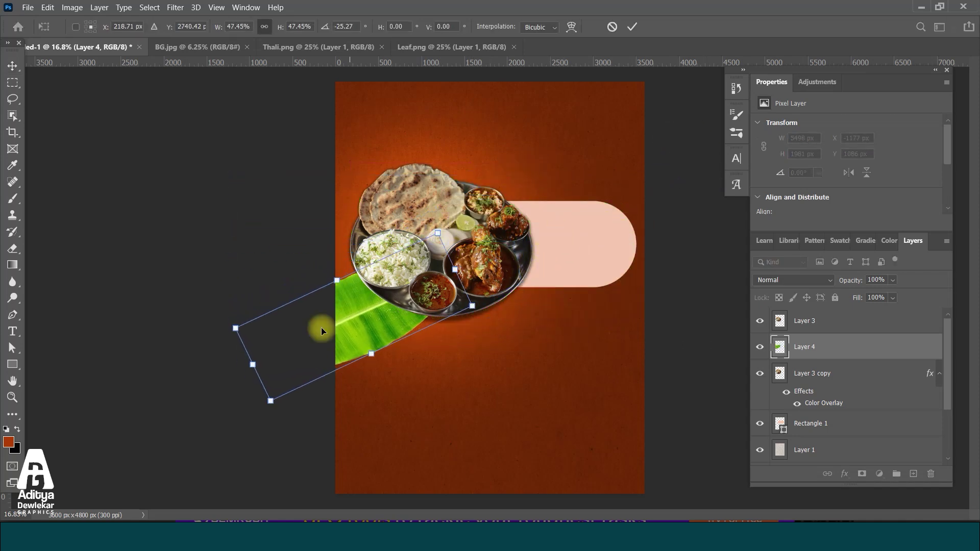
pyautogui.moveTo(462, 305); pyautogui.dragTo(529, 232)
pyautogui.moveTo(522, 195); pyautogui.dragTo(553, 183)
pyautogui.moveTo(559, 144); pyautogui.dragTo(539, 132)
pyautogui.moveTo(504, 166); pyautogui.dragTo(490, 175)
pyautogui.click(862, 346)
pyautogui.moveTo(857, 356); pyautogui.dragTo(860, 412)
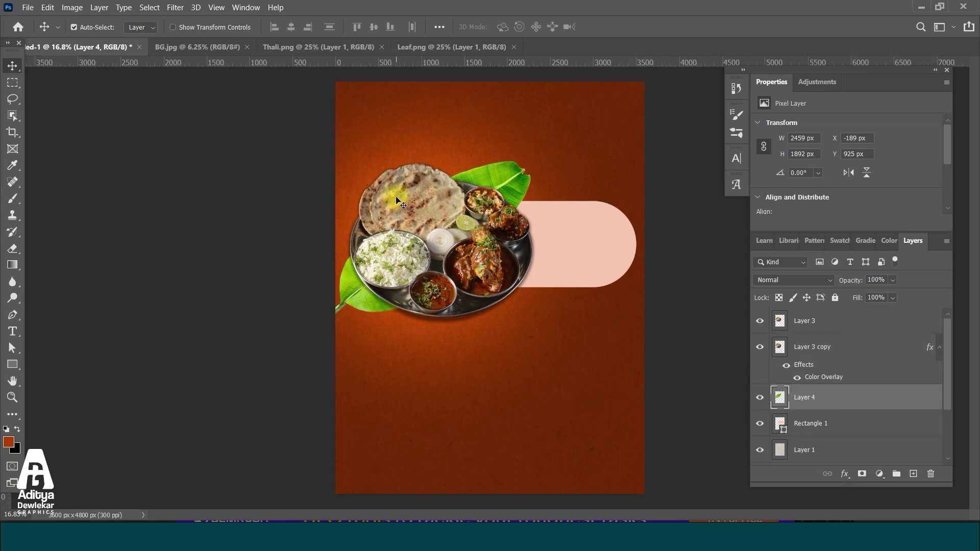
pyautogui.moveTo(401, 204); pyautogui.dragTo(596, 136)
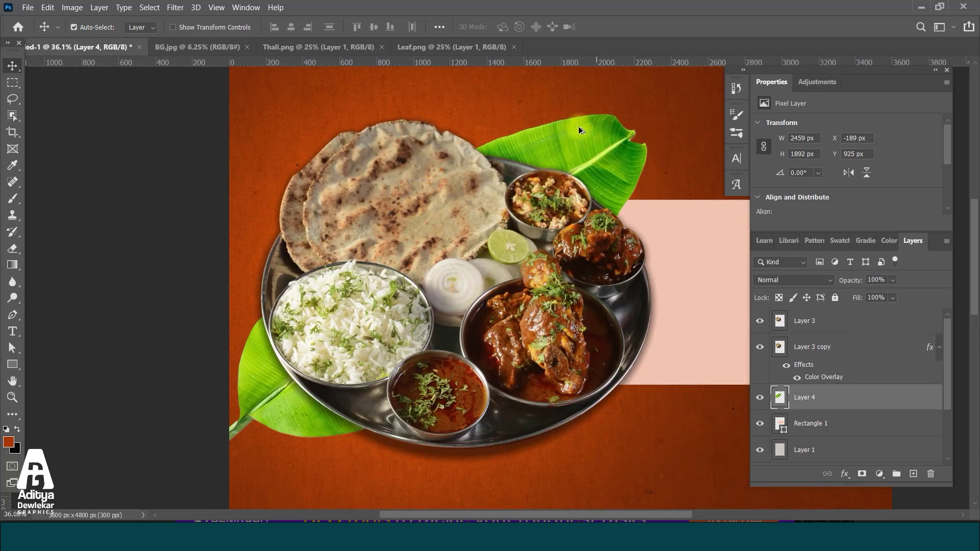
pyautogui.scroll(-12, 396, 300)
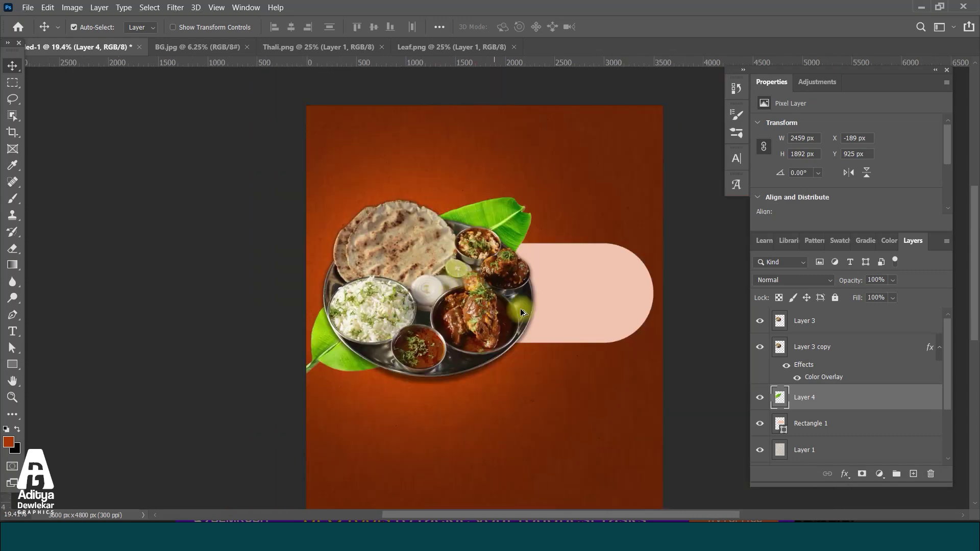
pyautogui.scroll(2, 500, 209)
pyautogui.scroll(1, 505, 199)
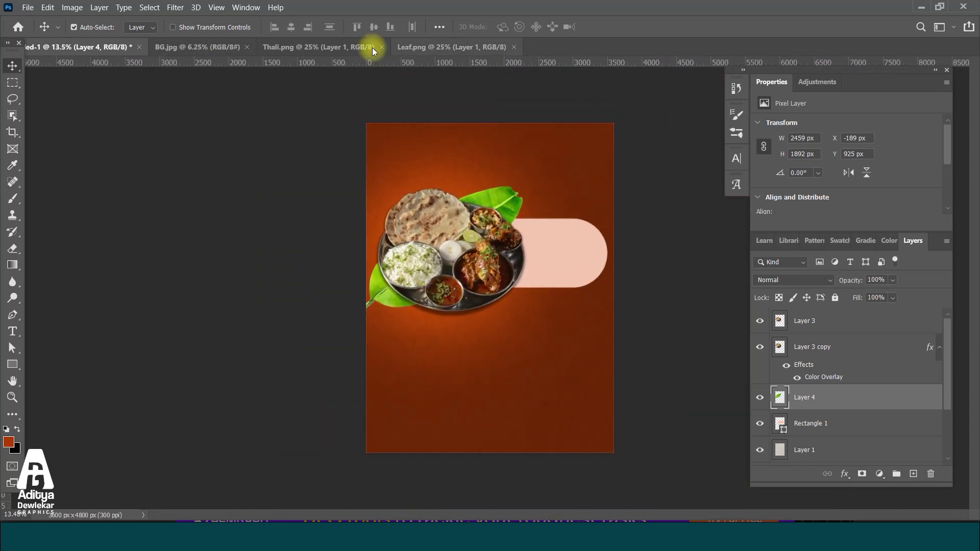
pyautogui.scroll(5, 492, 253)
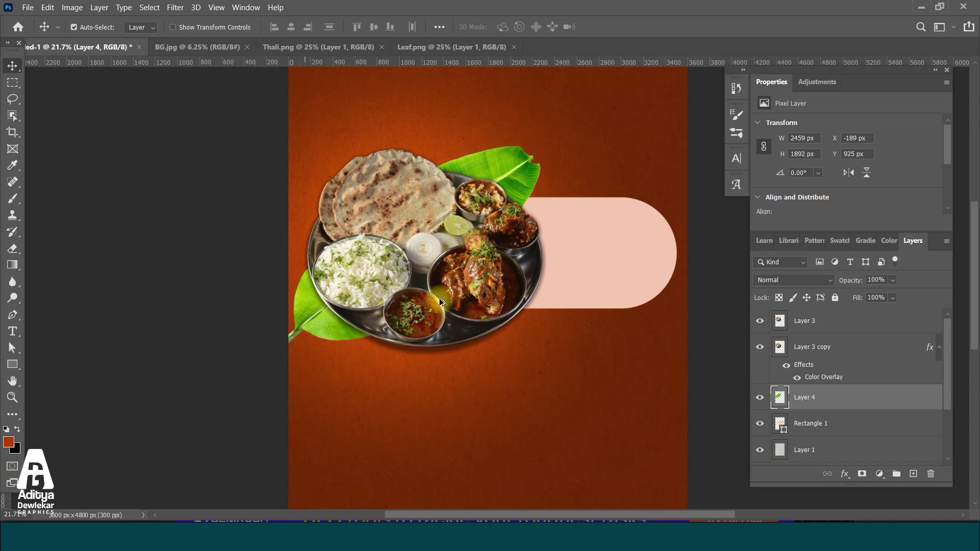
# - Open Chicken.png and bring the chicken platter into the banner's lower part, directly above the rounded panel's layer
pyautogui.click(644, 253)
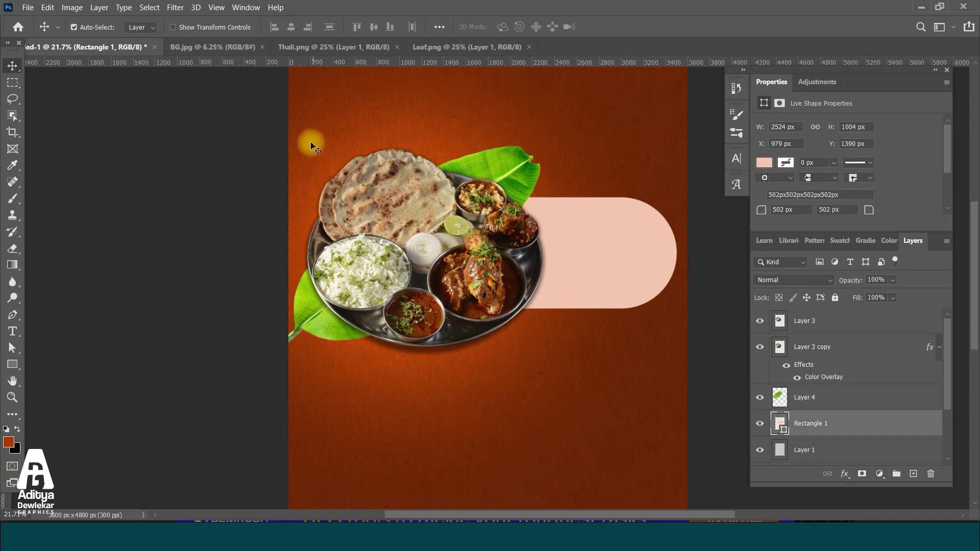
pyautogui.scroll(-4, 312, 147)
pyautogui.click(35, 8)
pyautogui.click(42, 31)
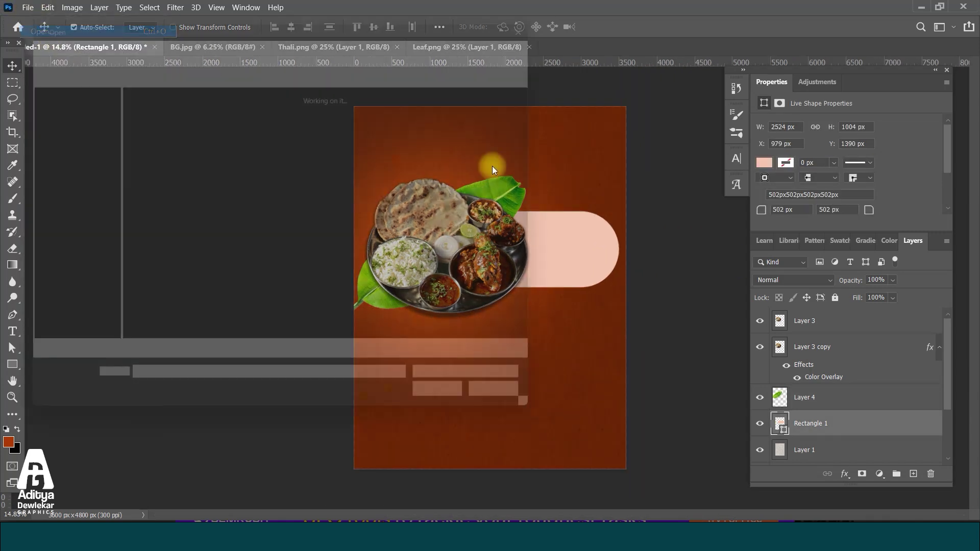
pyautogui.click(464, 414)
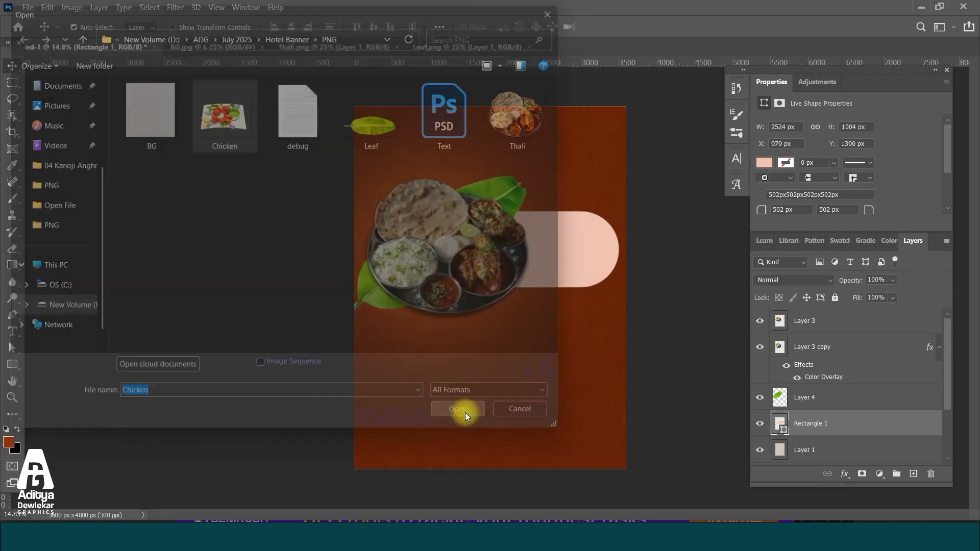
pyautogui.moveTo(444, 302); pyautogui.dragTo(520, 398)
# - Scale the chicken platter down to about 2144 x 1216 px and position it at the banner's lower right
pyautogui.press('ctrl')
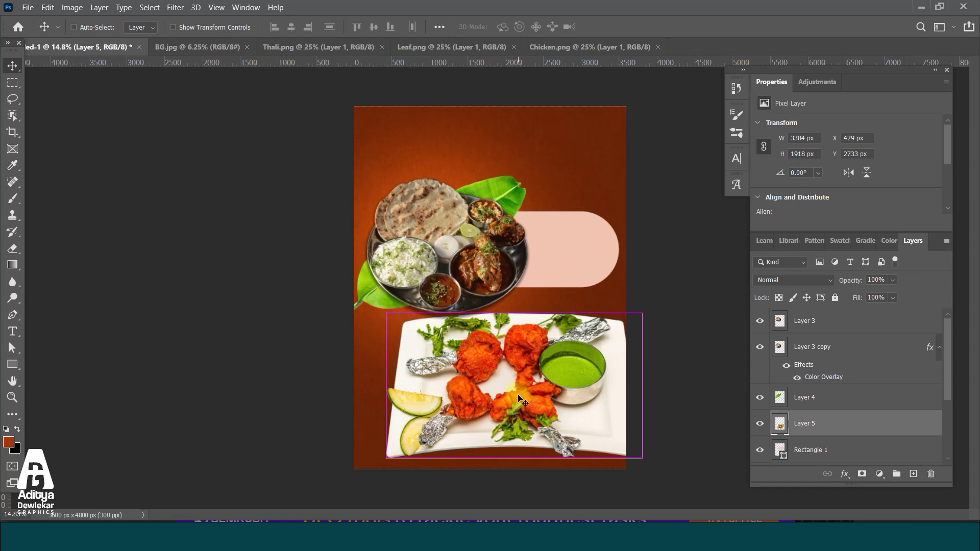
pyautogui.hotkey('ctrl', 't')
pyautogui.moveTo(514, 313); pyautogui.dragTo(528, 356)
pyautogui.moveTo(599, 373); pyautogui.dragTo(610, 382)
# - Draw a red-brown rectangle about 4354 x 1203 px across the banner's lower part and place its layer beneath the chicken platter
pyautogui.click(818, 430)
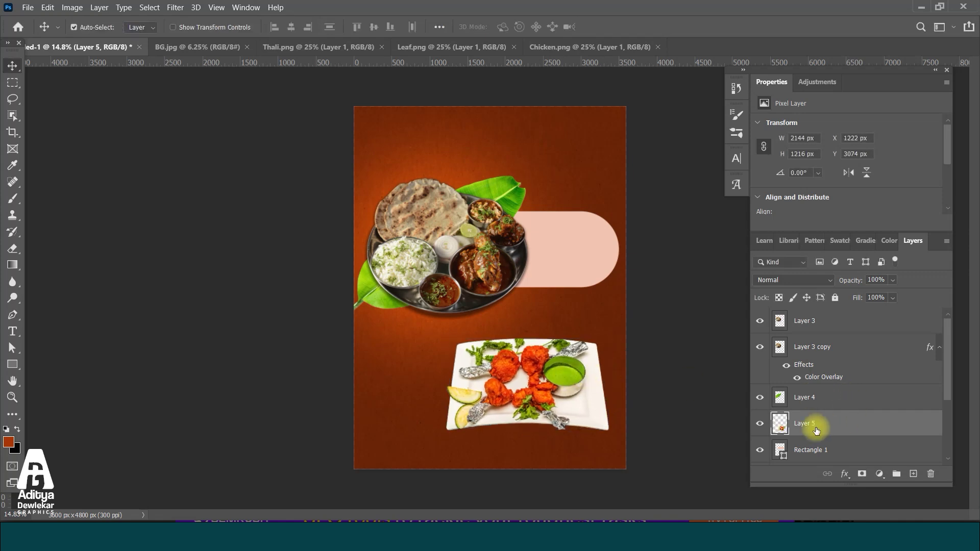
pyautogui.click(13, 363)
pyautogui.moveTo(320, 333)
pyautogui.mouseDown()
pyautogui.moveTo(617, 400)
pyautogui.moveTo(657, 438)
pyautogui.moveTo(650, 424)
pyautogui.mouseUp()
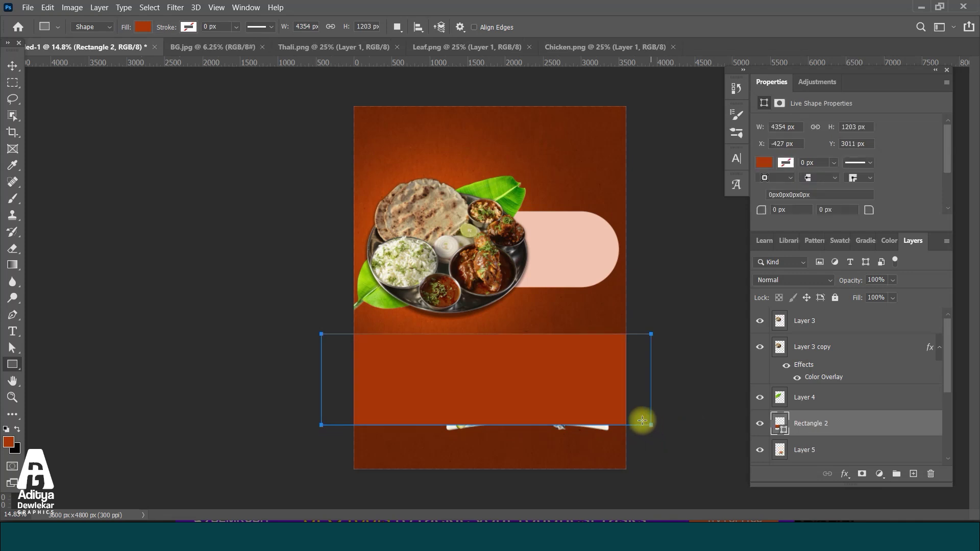
pyautogui.moveTo(874, 426); pyautogui.dragTo(858, 444)
pyautogui.click(13, 65)
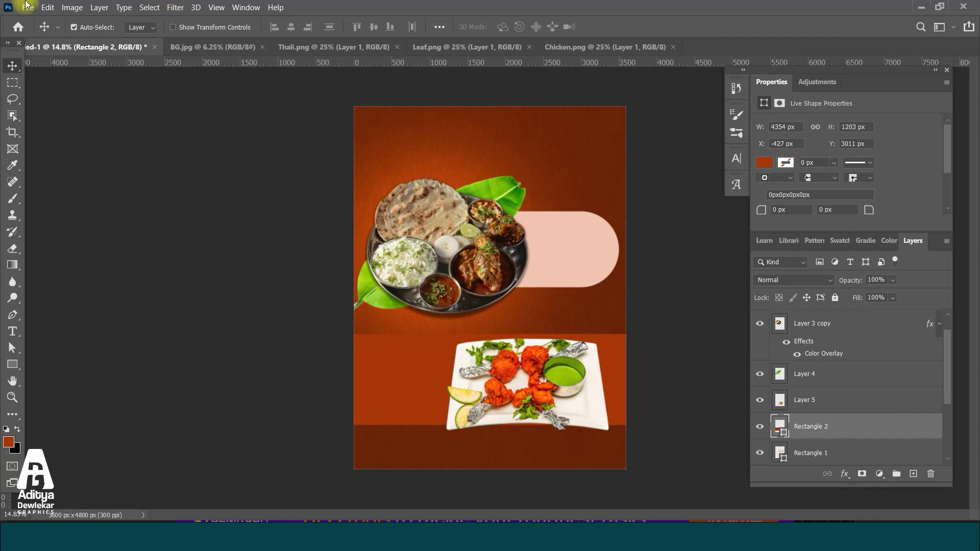
# - Open the Text.psd file containing the banner's prepared text artwork
pyautogui.click(26, 8)
pyautogui.click(43, 27)
pyautogui.doubleClick(454, 128)
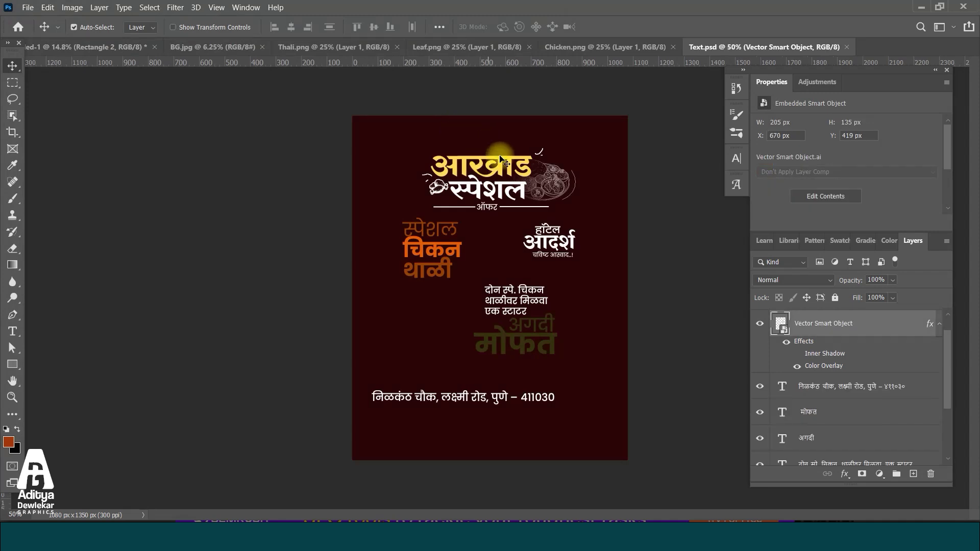
# - Bring the आखाड स्पेशल title artwork into the banner, enlarge it to 305.55% and centre it horizontally above the thali
pyautogui.scroll(11, 505, 166)
pyautogui.moveTo(642, 175); pyautogui.dragTo(563, 242)
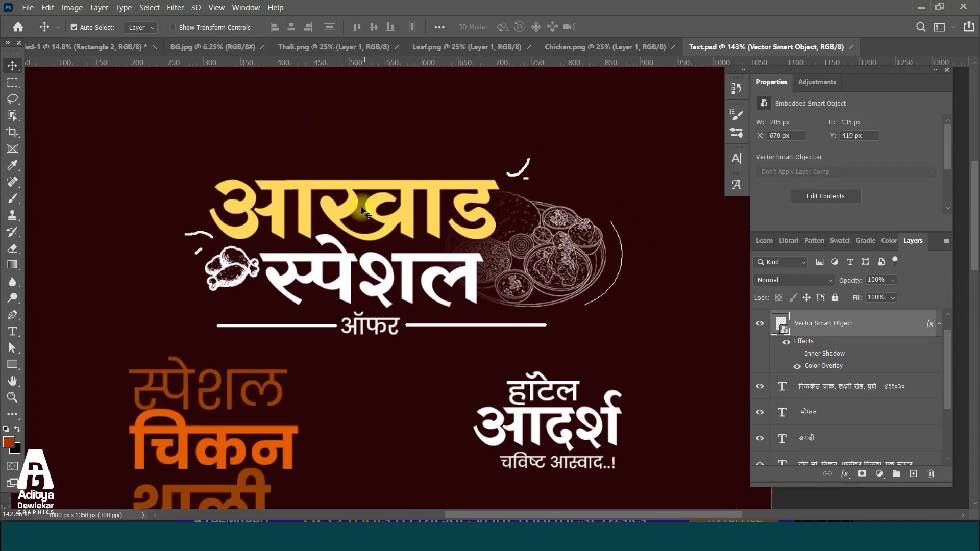
pyautogui.scroll(2, 287, 238)
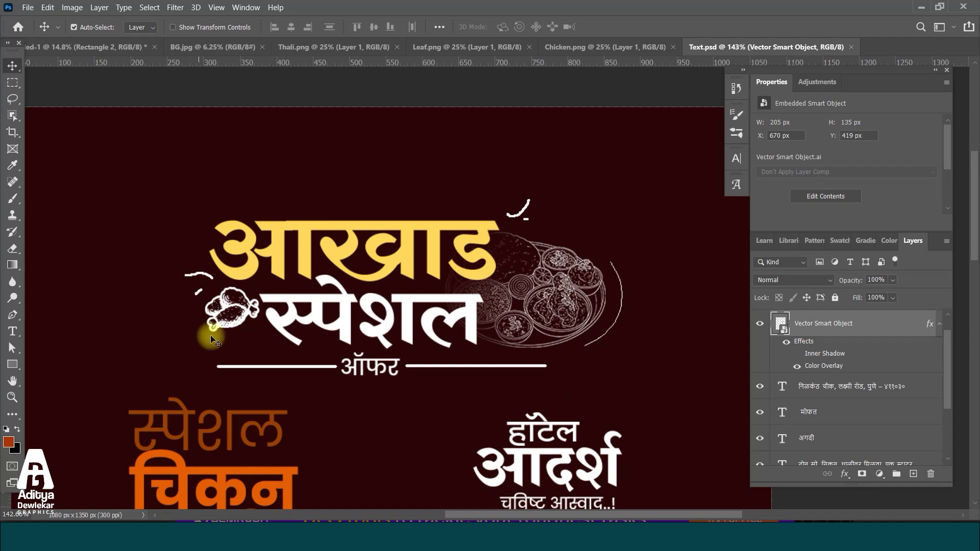
pyautogui.moveTo(412, 221); pyautogui.dragTo(336, 98)
pyautogui.moveTo(510, 131); pyautogui.dragTo(498, 152)
pyautogui.hotkey('ctrl', 't')
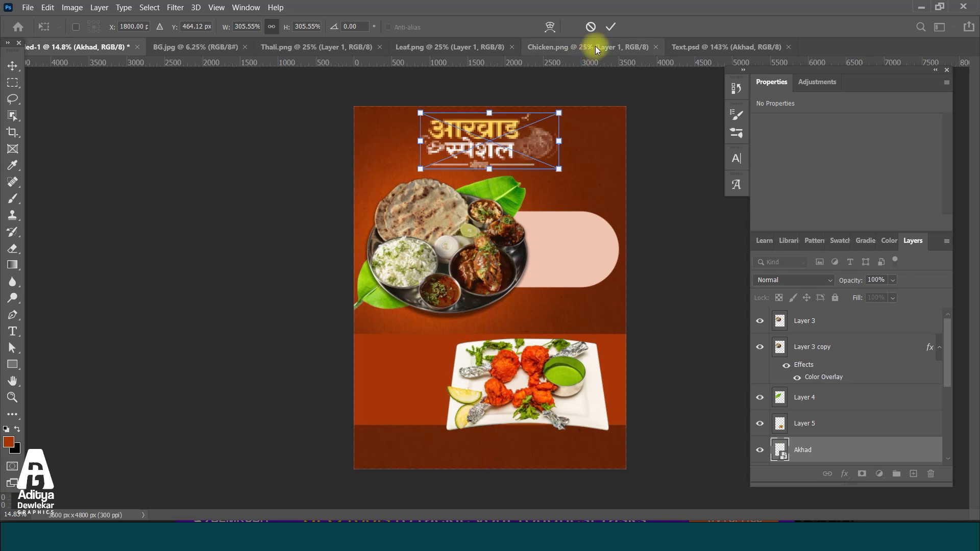
pyautogui.click(611, 26)
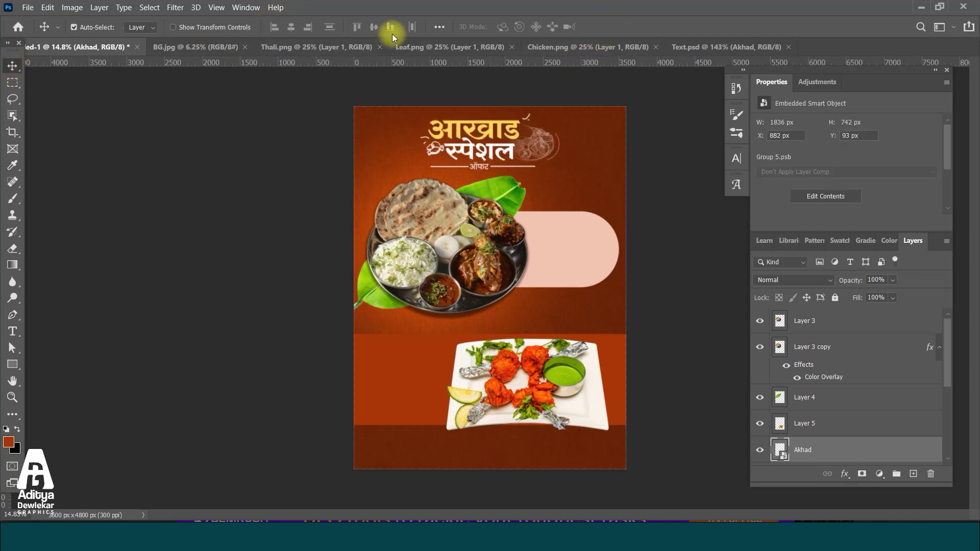
pyautogui.click(439, 27)
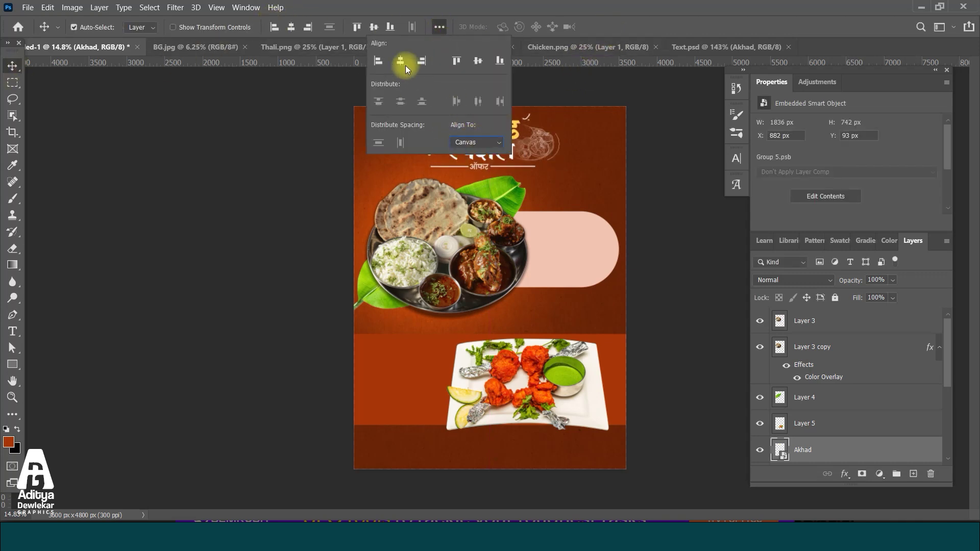
# - Select the chicken platter layer and examine the title lettering and its line drawings at the banner's top
pyautogui.click(815, 424)
pyautogui.scroll(3, 575, 173)
pyautogui.scroll(4, 526, 202)
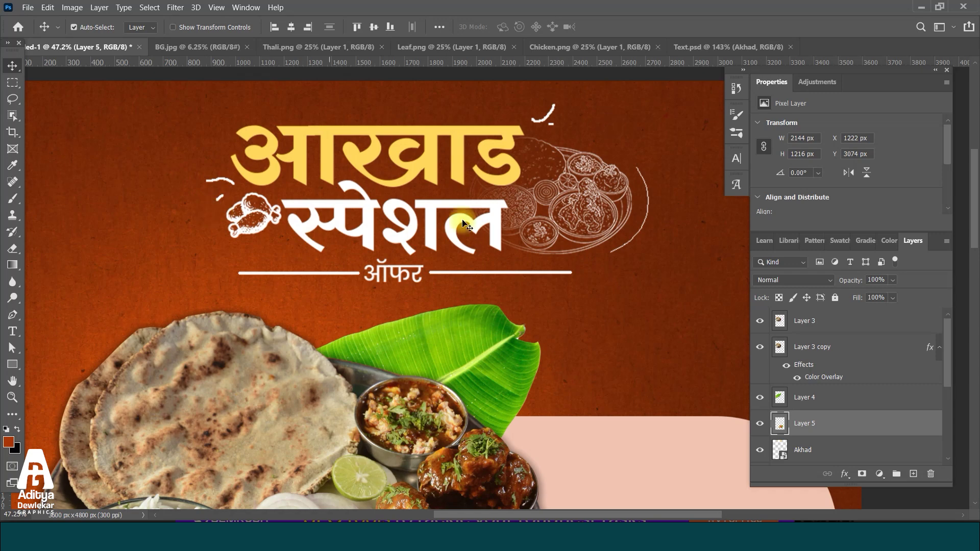
pyautogui.scroll(2, 660, 185)
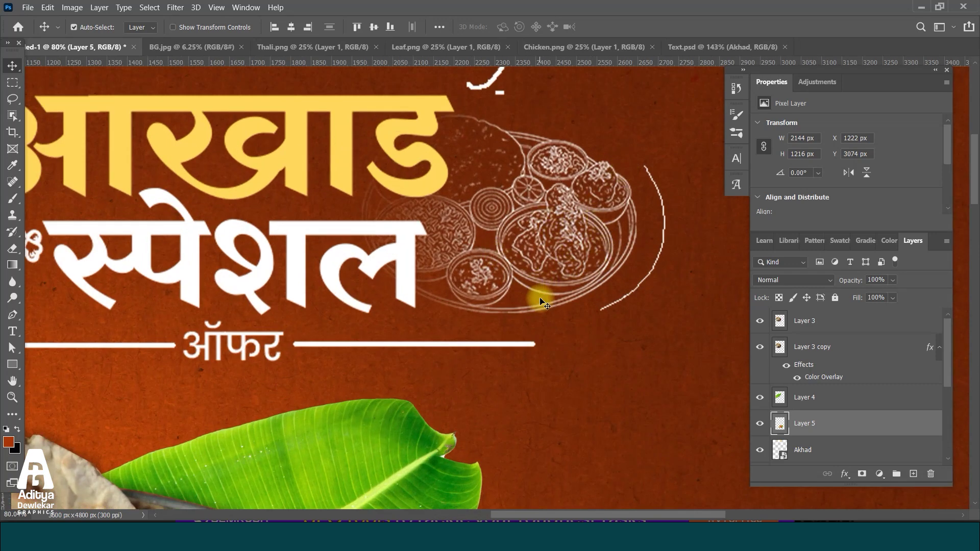
pyautogui.scroll(-3, 461, 234)
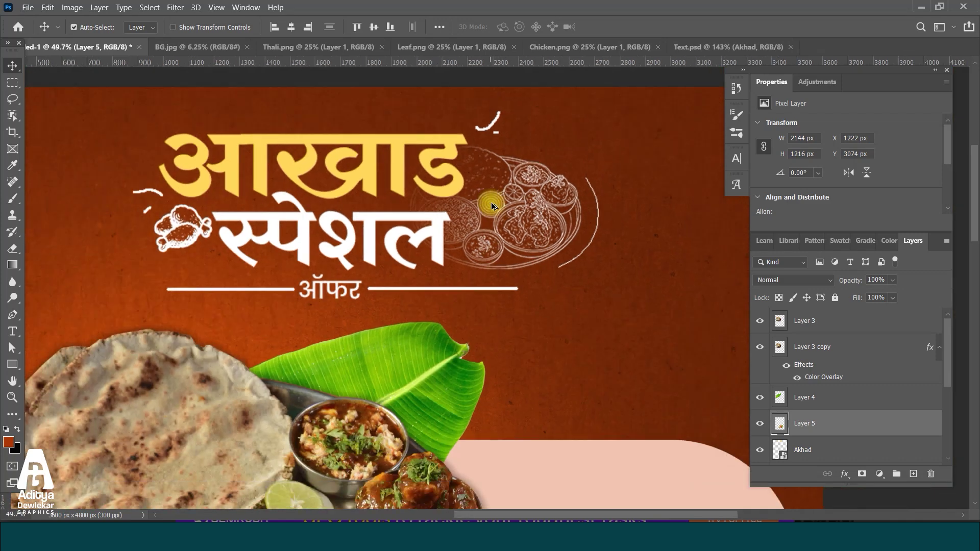
pyautogui.scroll(-4, 490, 202)
pyautogui.scroll(-2, 287, 261)
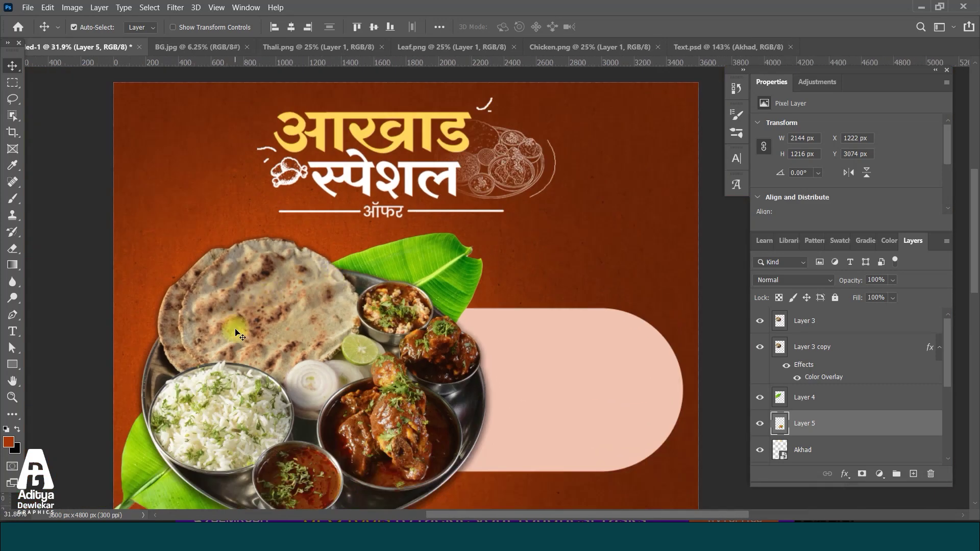
# - Shift the आखाड स्पेशल title artwork slightly right across the banner's top to about X 1041 px
pyautogui.scroll(5, 545, 99)
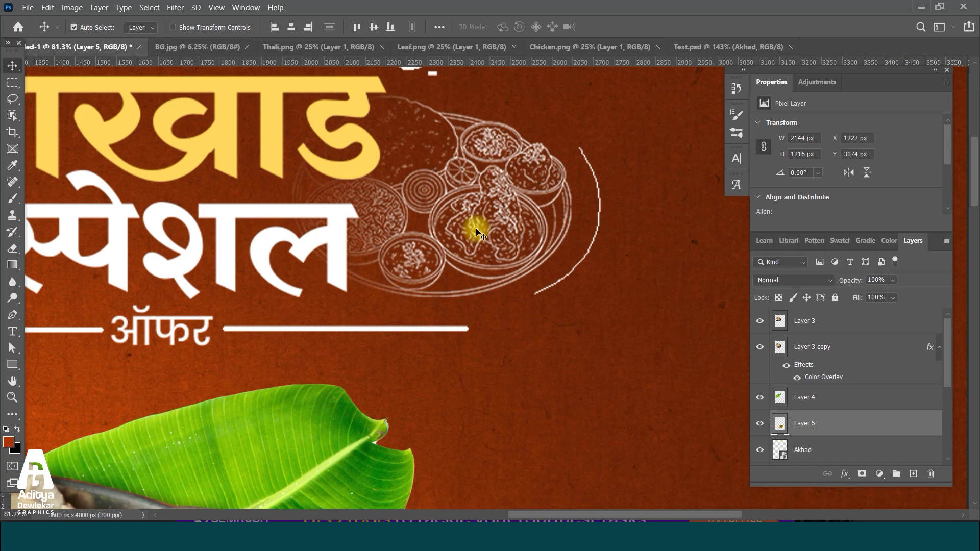
pyautogui.scroll(-4, 477, 232)
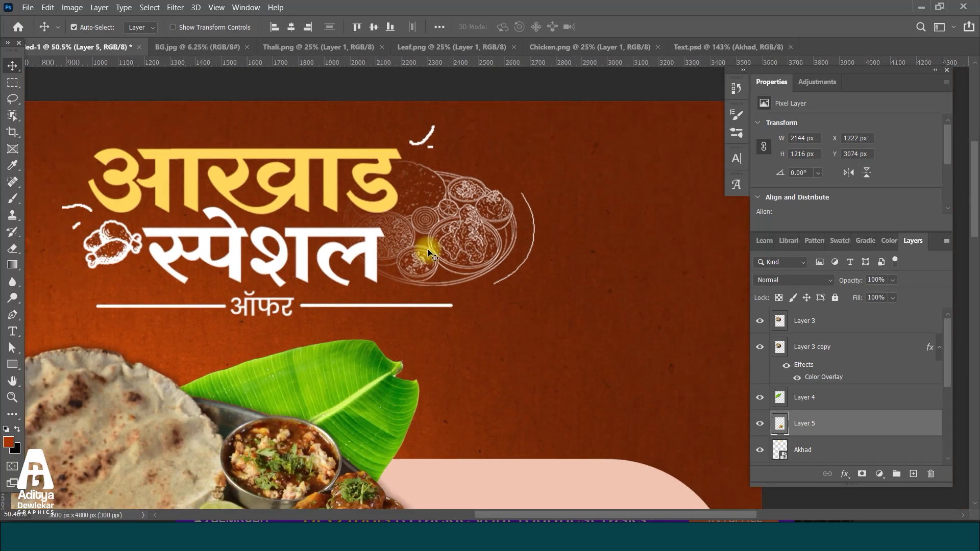
pyautogui.scroll(-4, 474, 217)
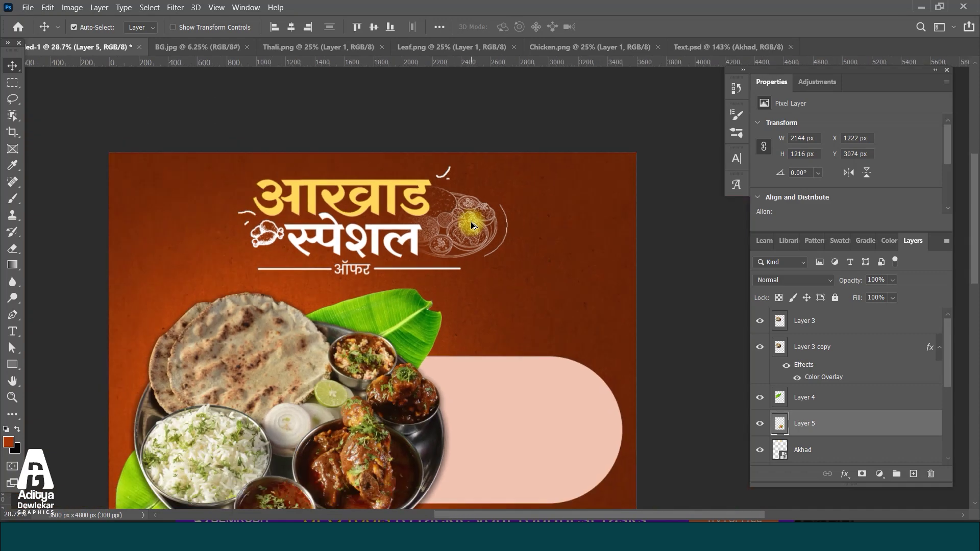
pyautogui.moveTo(398, 199); pyautogui.dragTo(414, 198)
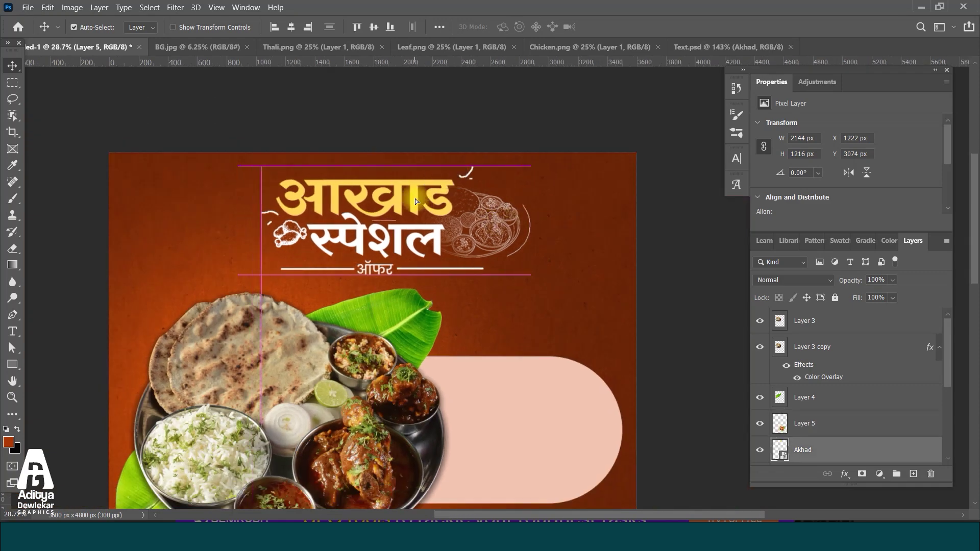
pyautogui.scroll(-2, 414, 198)
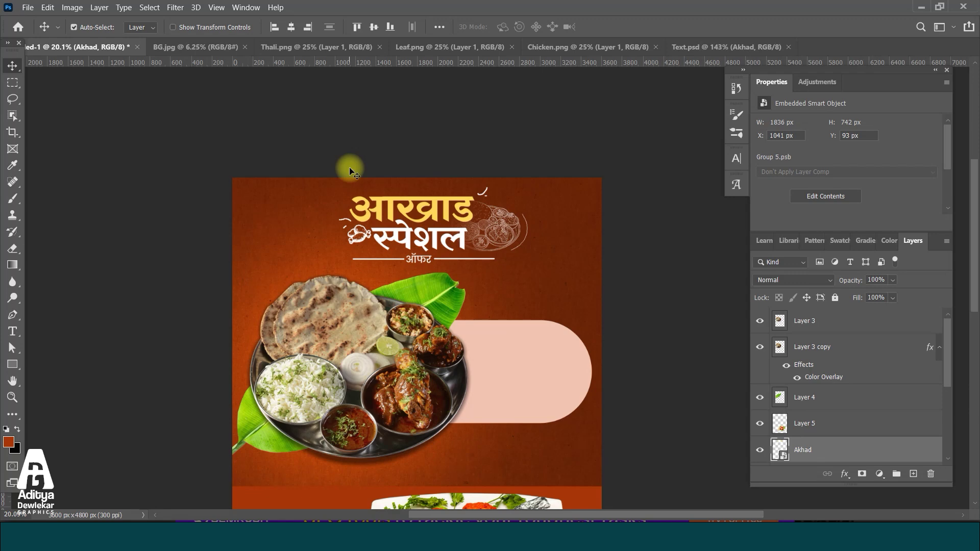
# - Bring the स्पेशल चिकन थाळी text into the banner, enlarge it to 322.05% and place it on the pale pink rounded panel
pyautogui.click(725, 46)
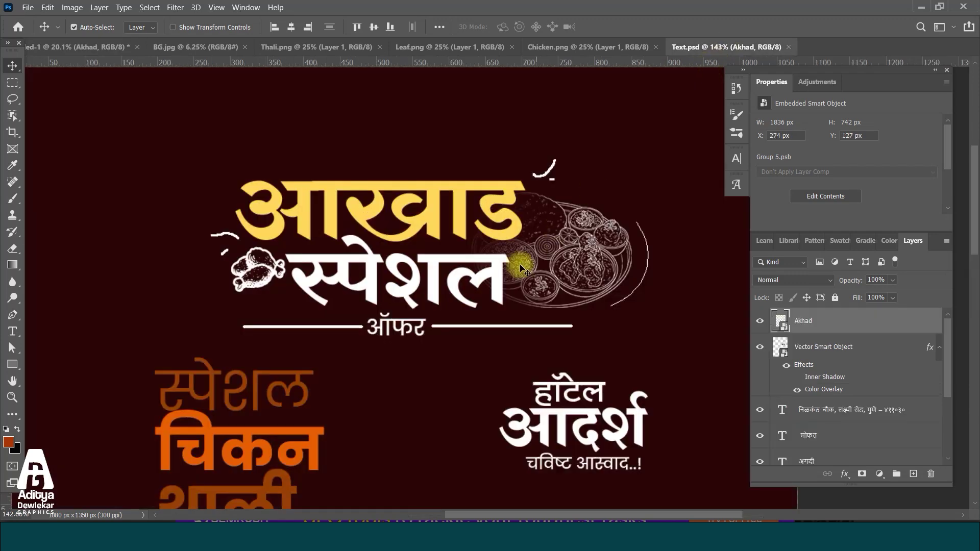
pyautogui.moveTo(228, 405); pyautogui.dragTo(528, 278)
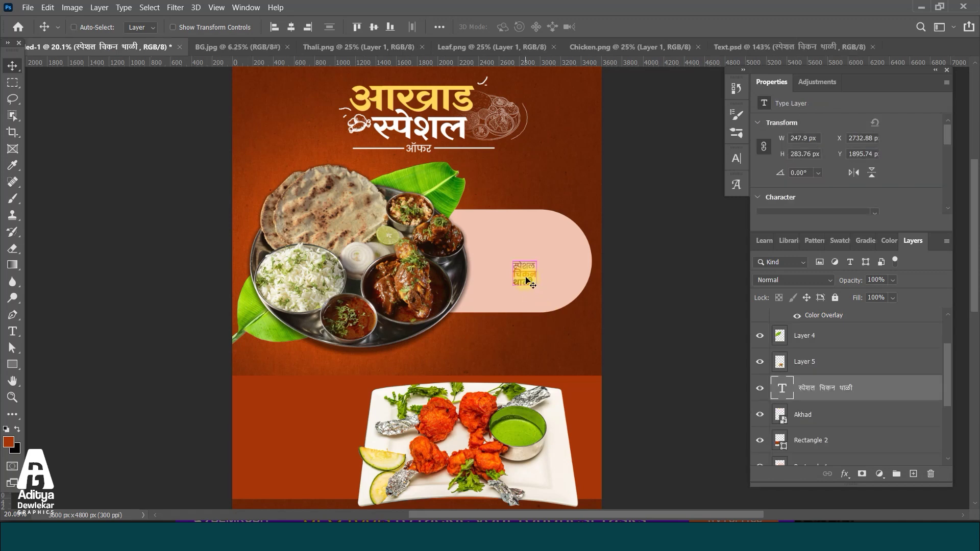
pyautogui.hotkey('ctrl', 't')
pyautogui.moveTo(525, 265); pyautogui.dragTo(535, 204)
pyautogui.moveTo(526, 242); pyautogui.dragTo(521, 219)
pyautogui.click(637, 32)
pyautogui.scroll(-4, 284, 284)
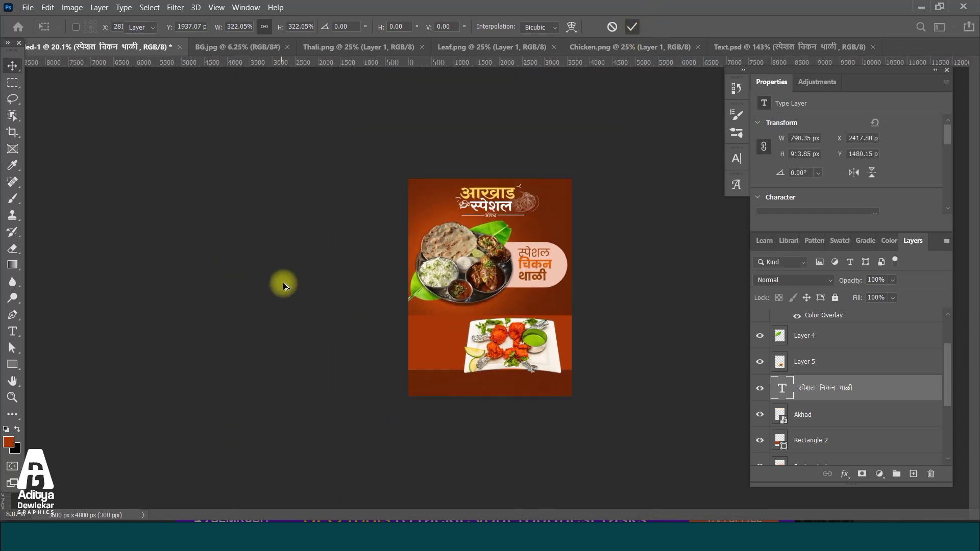
# - Group the मोफत, अगदी and दोन स्पे. चिकन थाळीवर मिळवा एक स्टाटर text layers in the Text.psd file
pyautogui.click(746, 47)
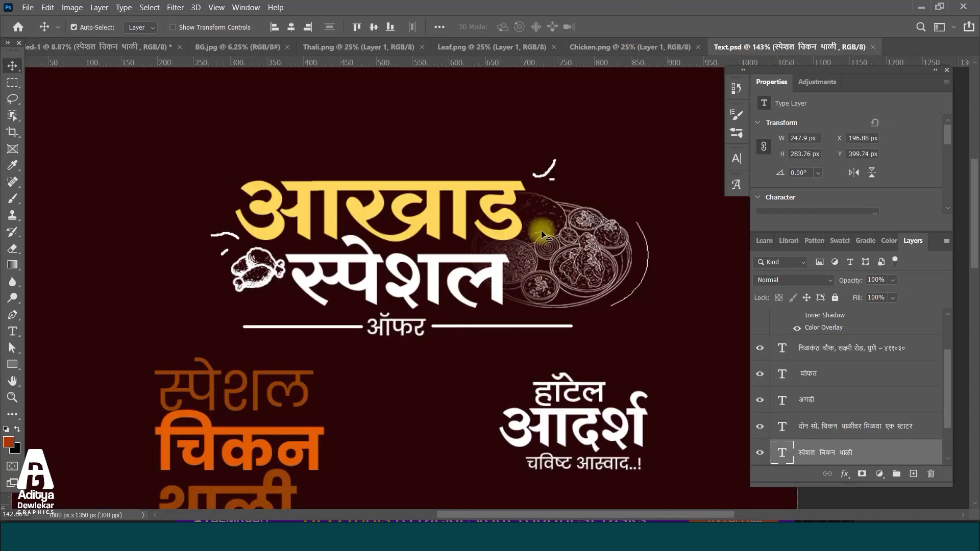
pyautogui.scroll(-3, 531, 214)
pyautogui.scroll(-2, 504, 417)
pyautogui.moveTo(517, 354); pyautogui.dragTo(491, 347)
pyautogui.hotkey('ctrl', 'z')
pyautogui.scroll(2, 822, 382)
pyautogui.scroll(-3, 811, 380)
pyautogui.keyDown('shift'); pyautogui.click(824, 387); pyautogui.keyUp('shift')
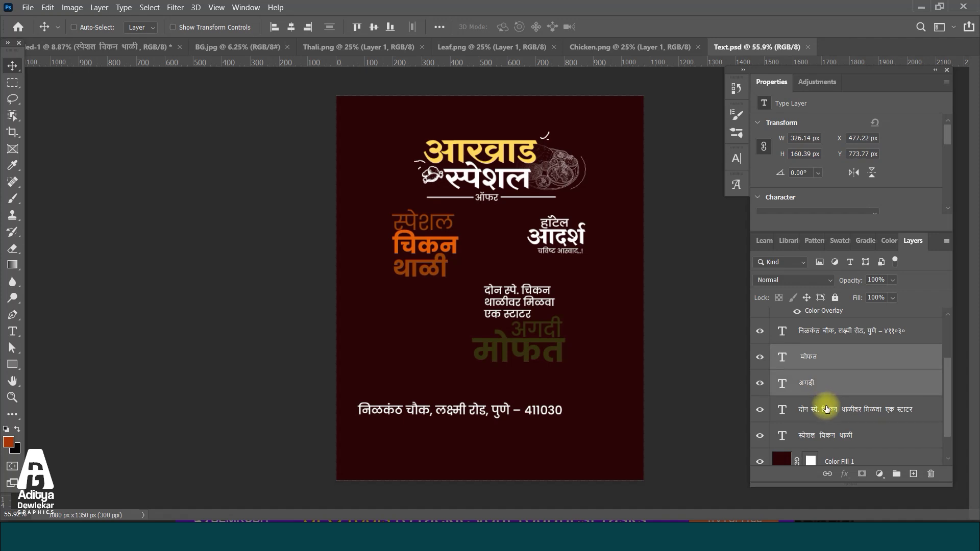
pyautogui.keyDown('shift'); pyautogui.click(824, 421); pyautogui.keyUp('shift')
pyautogui.hotkey('ctrl', 'g')
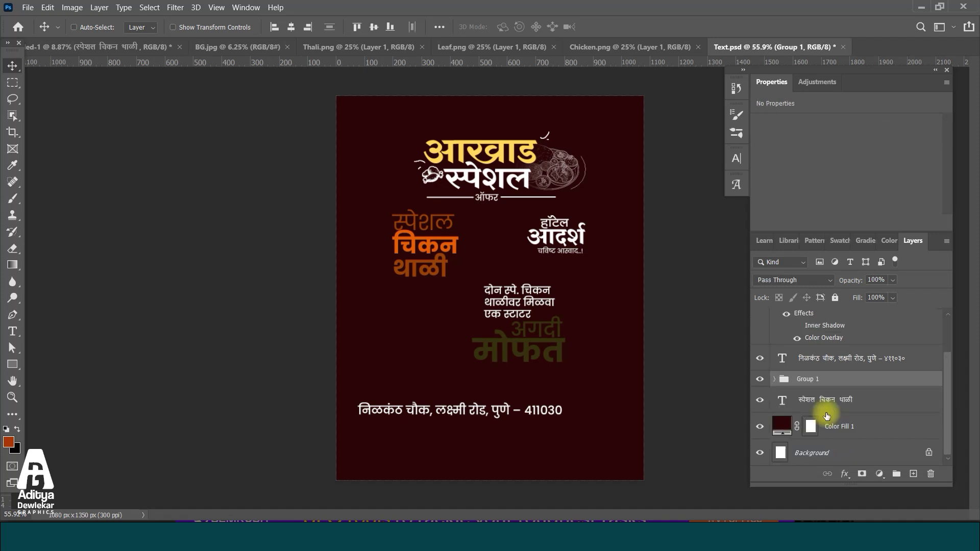
pyautogui.hotkey('ctrl', 't')
pyautogui.press('Return')
# - Bring the grouped free-starter offer text into the banner, enlarge it and place it on the red-brown strip beside the chicken platter
pyautogui.moveTo(847, 380); pyautogui.dragTo(459, 354)
pyautogui.scroll(3, 460, 355)
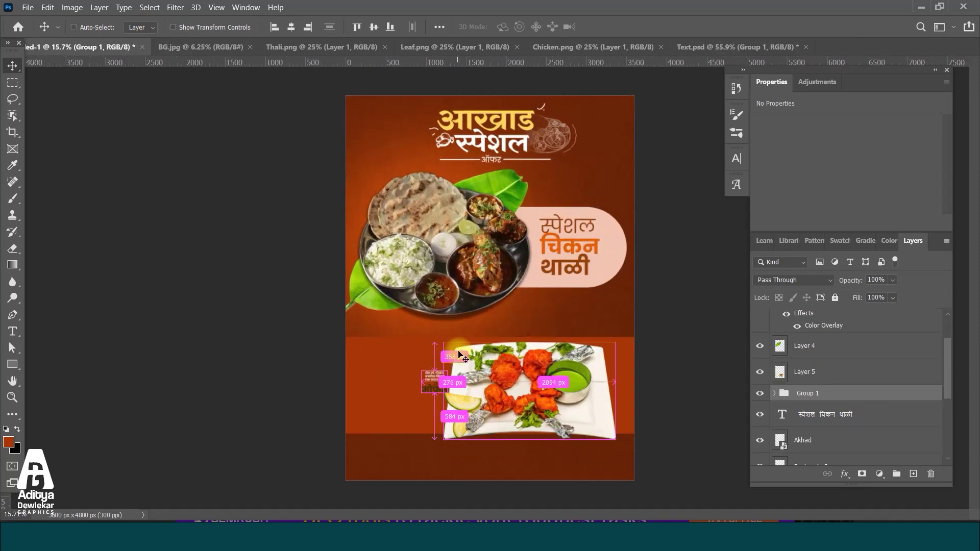
pyautogui.hotkey('ctrl', 't')
pyautogui.moveTo(434, 371); pyautogui.dragTo(441, 315)
pyautogui.moveTo(441, 352); pyautogui.dragTo(404, 384)
pyautogui.click(632, 27)
# - Scale the chicken platter down to 86.16%, keeping its upper right corner in place so it fits inside the strip
pyautogui.click(505, 404)
pyautogui.hotkey('ctrl', 't')
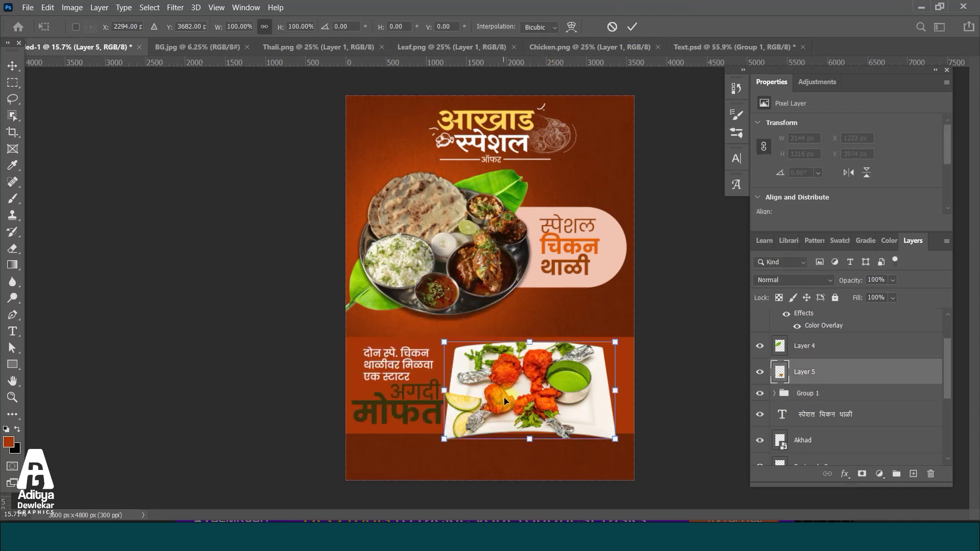
pyautogui.moveTo(447, 442); pyautogui.dragTo(472, 431)
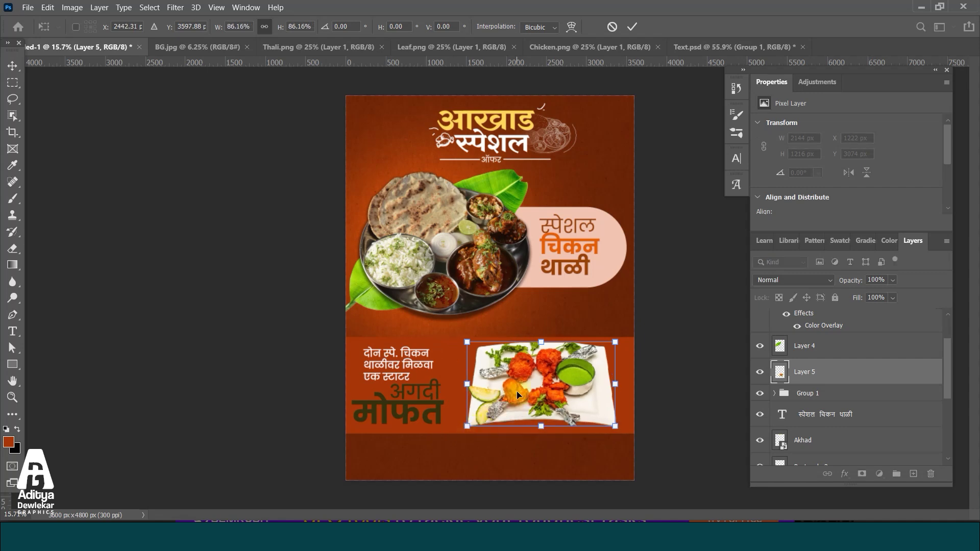
pyautogui.press('Return')
# - Enlarge the grouped free-starter offer text to 107.49% and position it within the strip
pyautogui.click(809, 396)
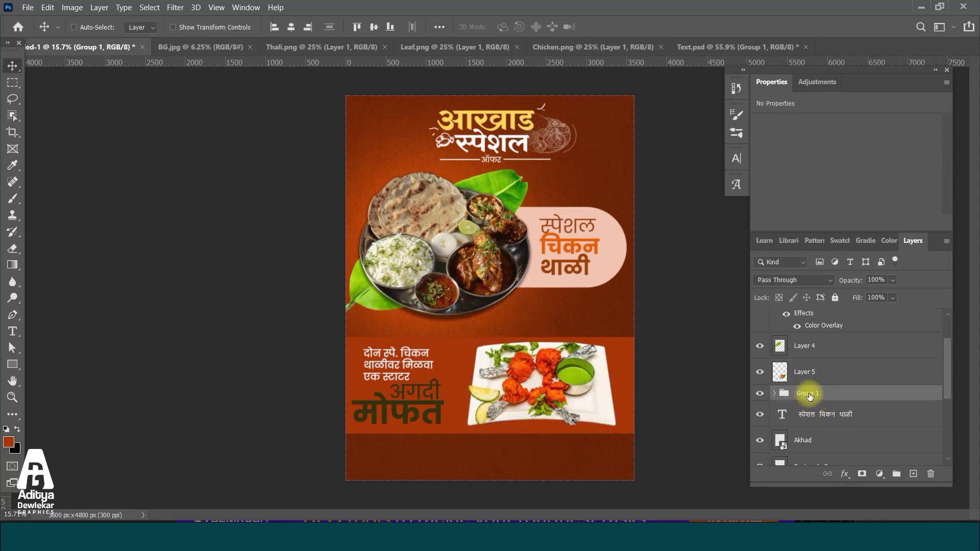
pyautogui.hotkey('ctrl', 't')
pyautogui.scroll(5, 408, 367)
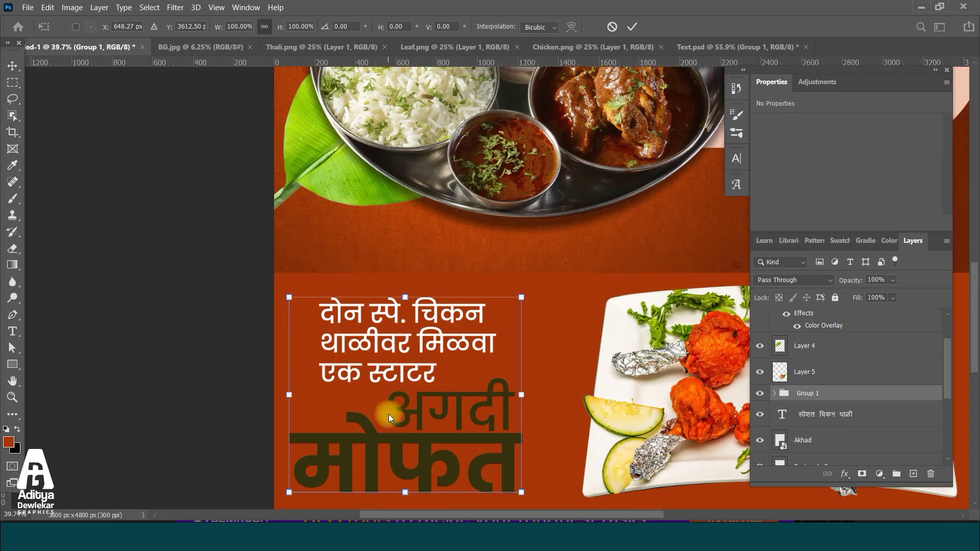
pyautogui.scroll(2, 425, 372)
pyautogui.hotkey('alt', 'space')
pyautogui.click(440, 344)
pyautogui.moveTo(439, 343); pyautogui.dragTo(462, 329)
pyautogui.scroll(-6, 495, 311)
pyautogui.moveTo(533, 415); pyautogui.dragTo(544, 425)
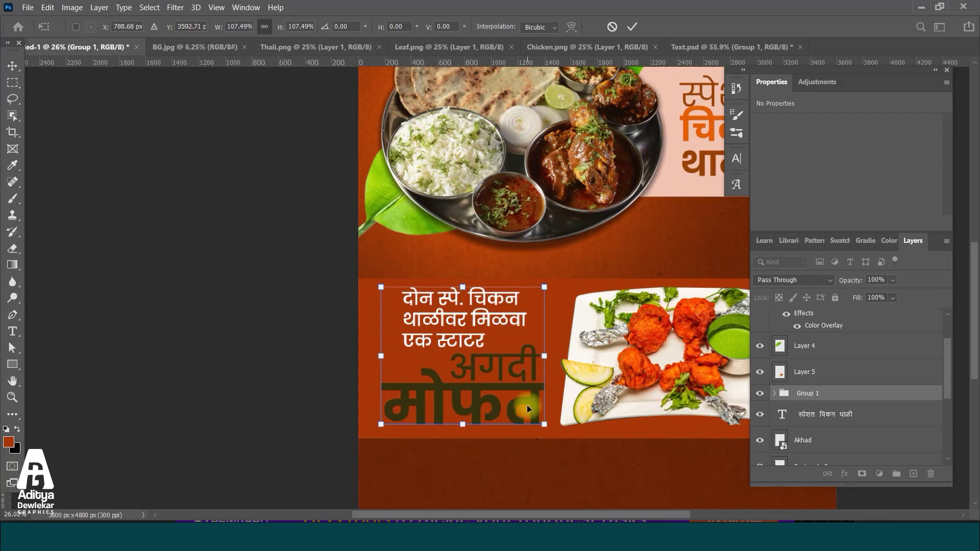
pyautogui.press('Return')
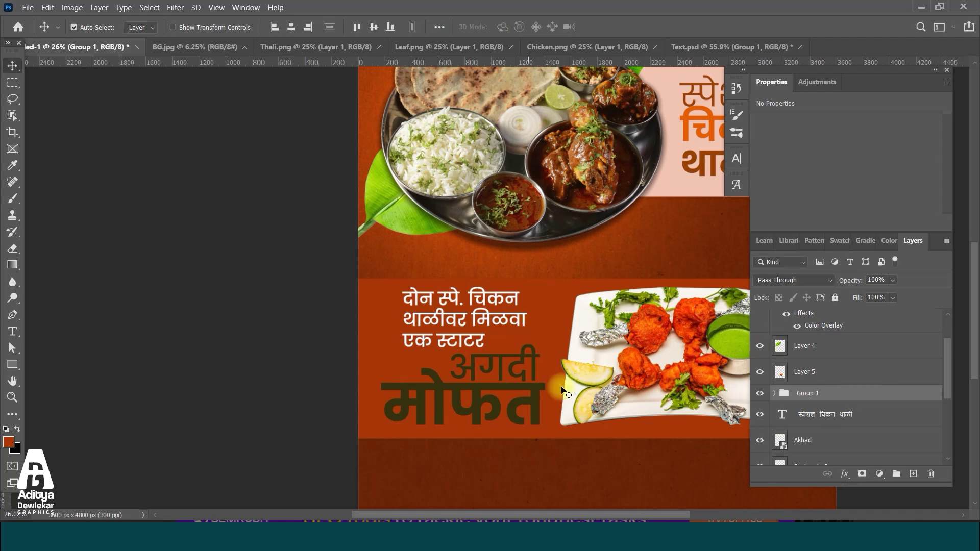
pyautogui.scroll(-3, 563, 391)
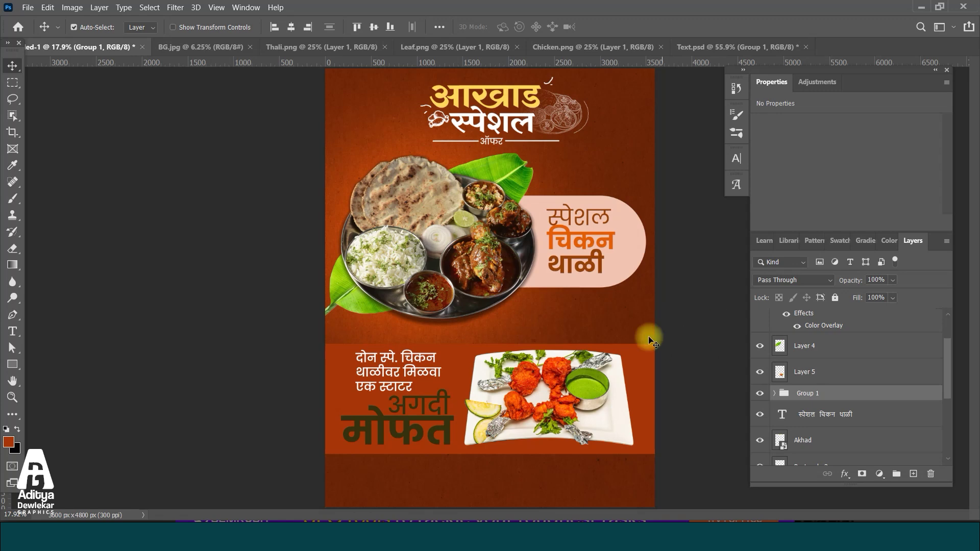
pyautogui.scroll(-2, 515, 278)
pyautogui.scroll(1, 515, 278)
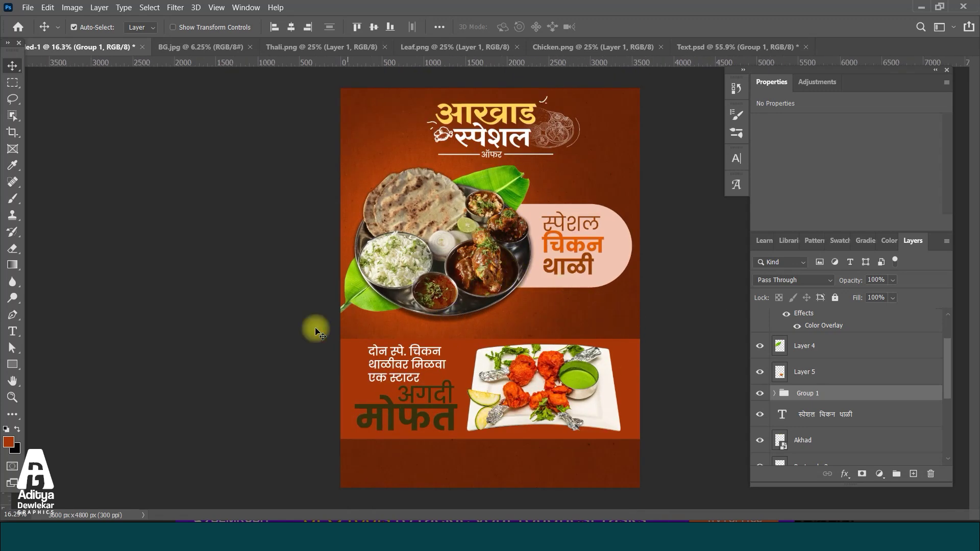
pyautogui.scroll(-2, 810, 379)
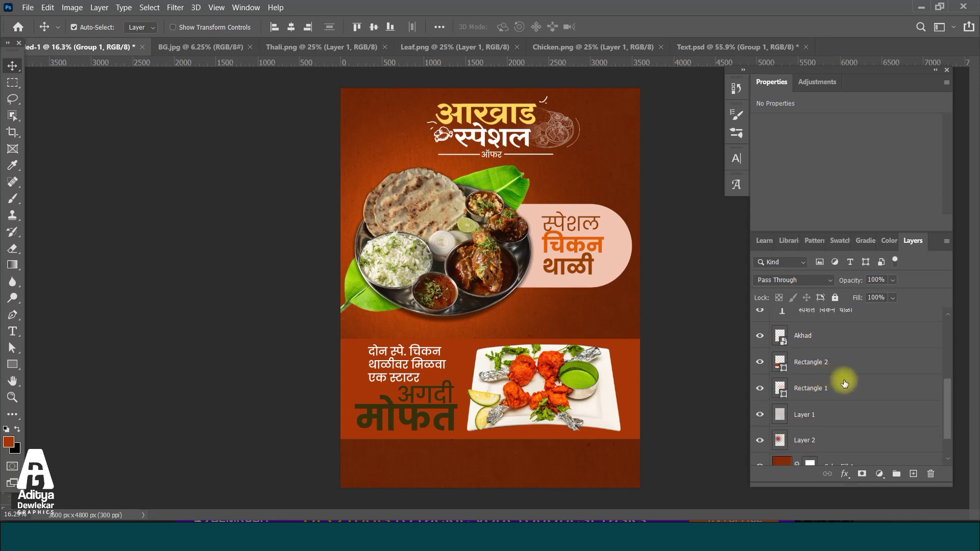
pyautogui.click(832, 417)
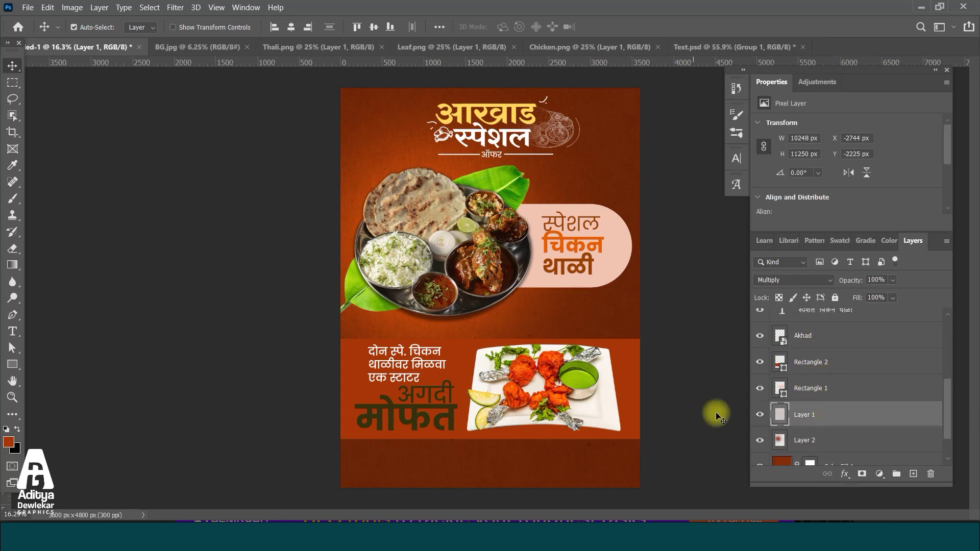
pyautogui.click(879, 473)
pyautogui.click(909, 364)
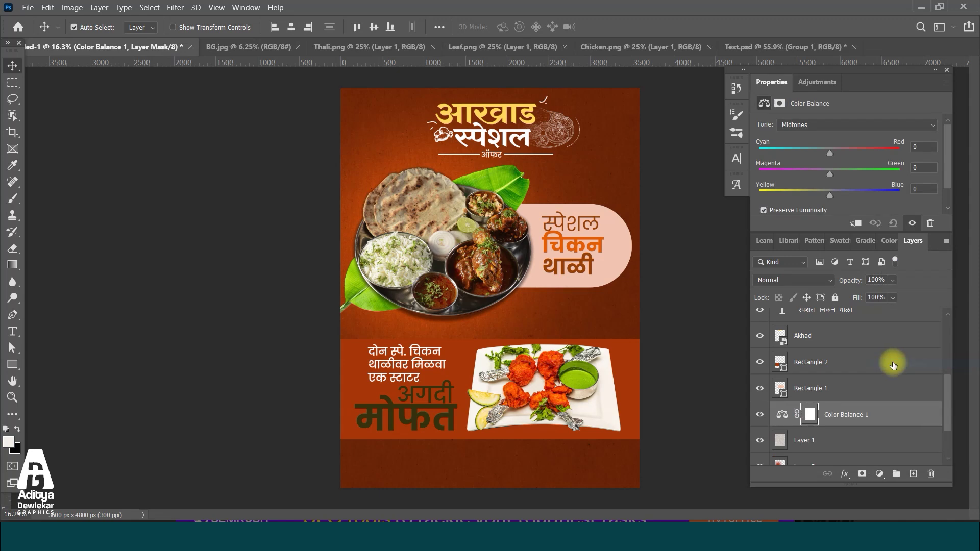
pyautogui.hotkey('ctrl', 'z')
# - Add a Hue/Saturation adjustment with Hue +35 and place it directly above the background texture layer, beneath both rectangles
pyautogui.click(879, 473)
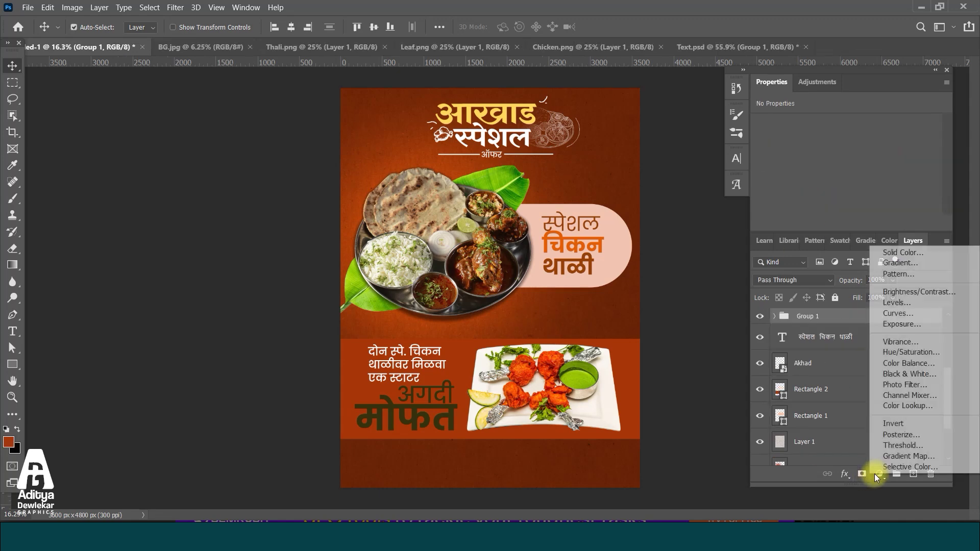
pyautogui.click(910, 356)
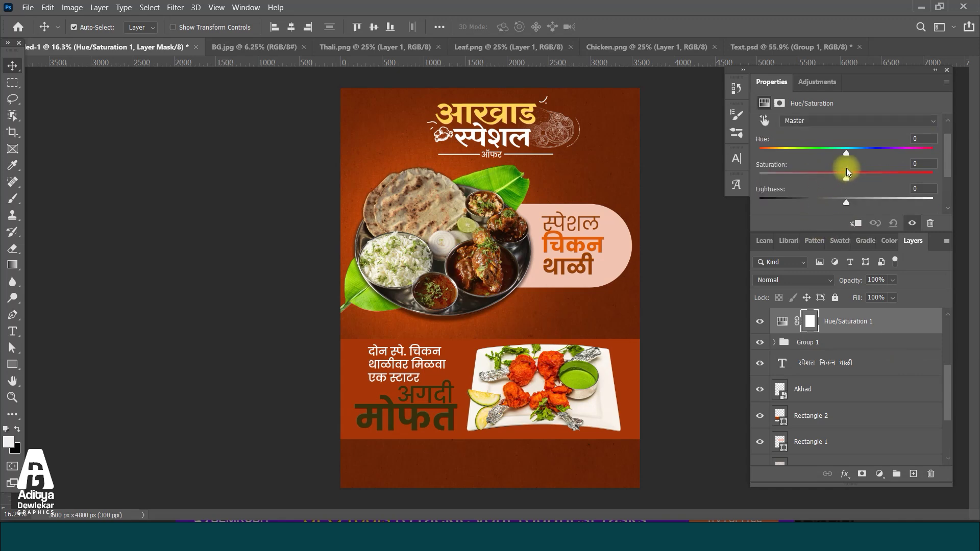
pyautogui.moveTo(849, 155); pyautogui.dragTo(874, 157)
pyautogui.moveTo(870, 319); pyautogui.dragTo(851, 385)
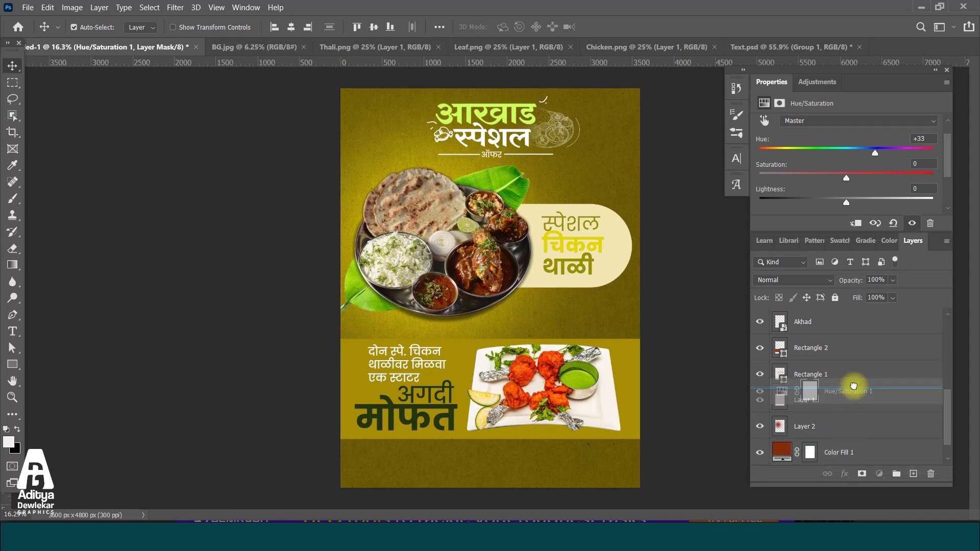
pyautogui.moveTo(867, 166); pyautogui.dragTo(877, 155)
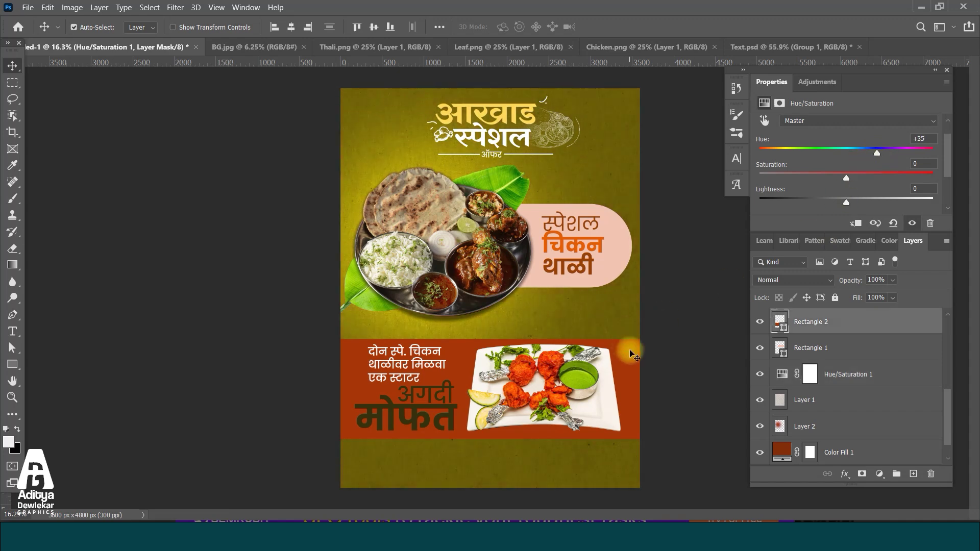
# - Change the fill of the wide rectangle behind the chicken platter to brown-orange a04f00
pyautogui.click(787, 332)
pyautogui.doubleClick(787, 333)
pyautogui.click(142, 356)
pyautogui.moveTo(143, 356)
pyautogui.mouseDown()
pyautogui.moveTo(131, 328)
pyautogui.moveTo(167, 390)
pyautogui.mouseUp()
pyautogui.moveTo(188, 448)
pyautogui.mouseDown()
pyautogui.moveTo(158, 416)
pyautogui.moveTo(176, 327)
pyautogui.moveTo(178, 361)
pyautogui.mouseUp()
pyautogui.moveTo(185, 456); pyautogui.dragTo(189, 448)
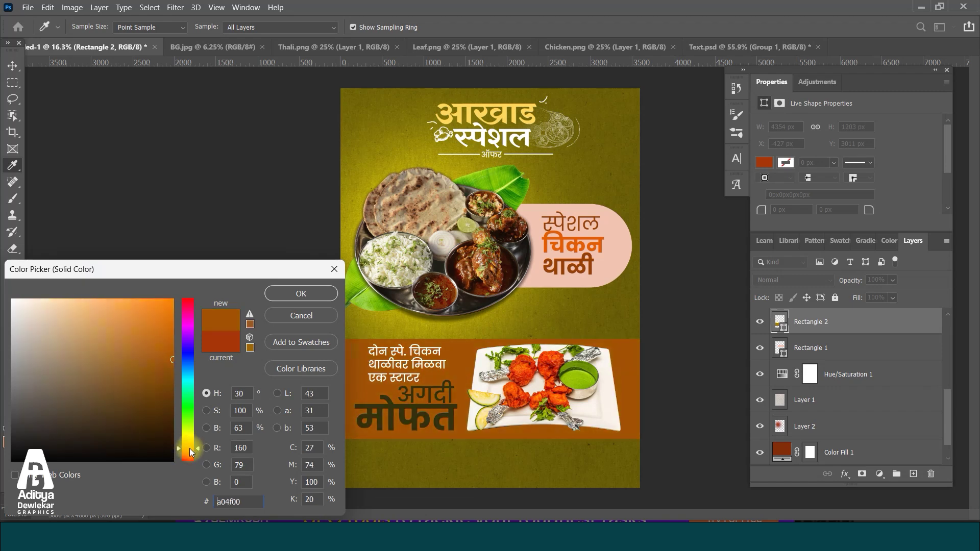
pyautogui.click(292, 290)
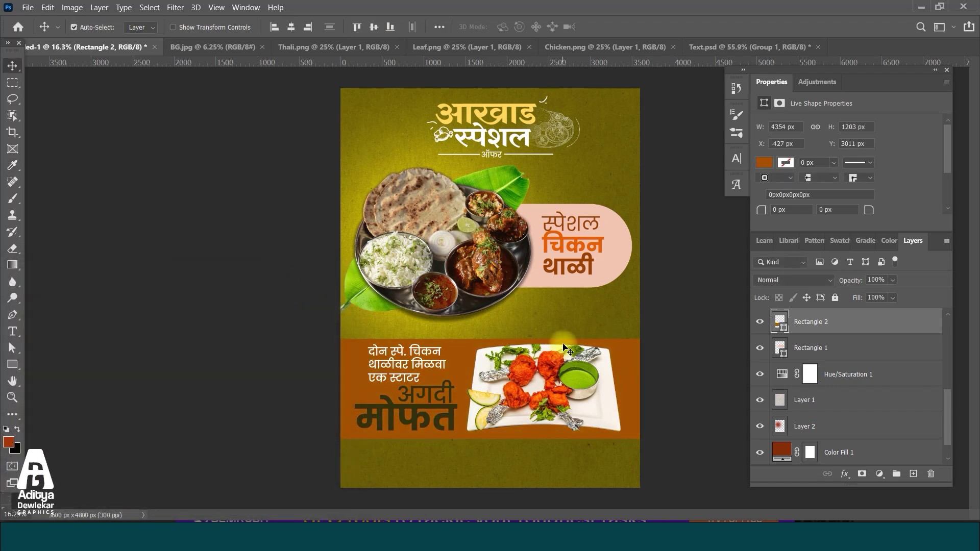
# - Group the अगदी and मोफत text layers inside the offer text group
pyautogui.scroll(9, 381, 435)
pyautogui.click(401, 416)
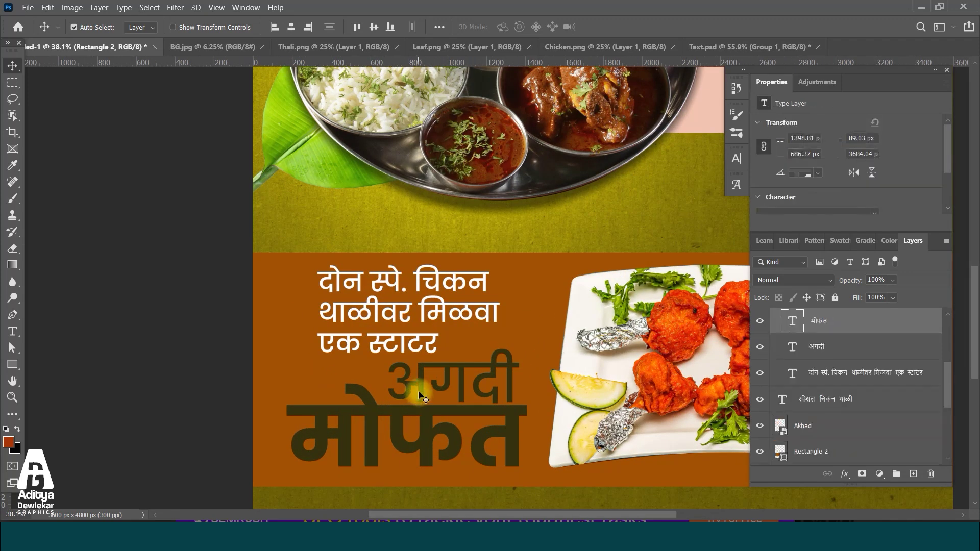
pyautogui.keyDown('shift'); pyautogui.click(421, 387); pyautogui.keyUp('shift')
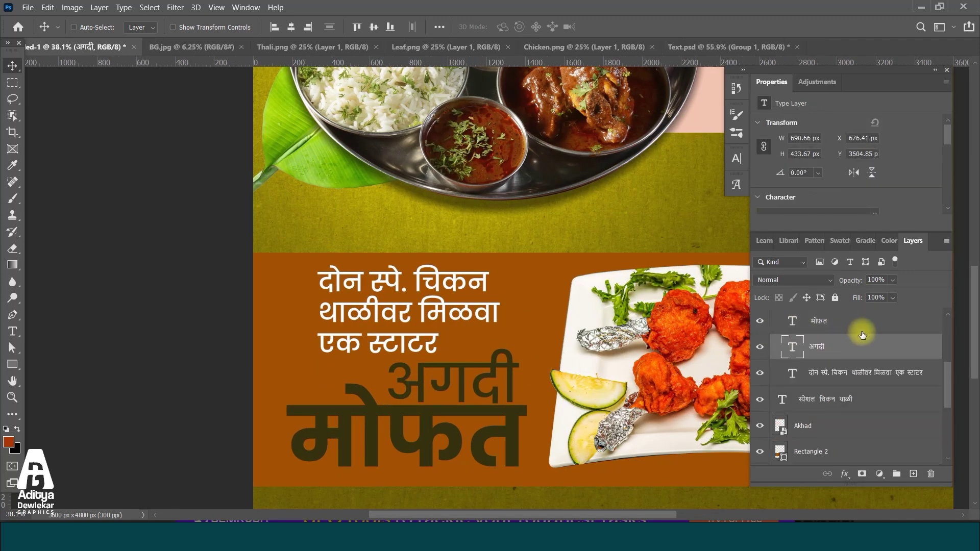
pyautogui.hotkey('ctrl', 'g')
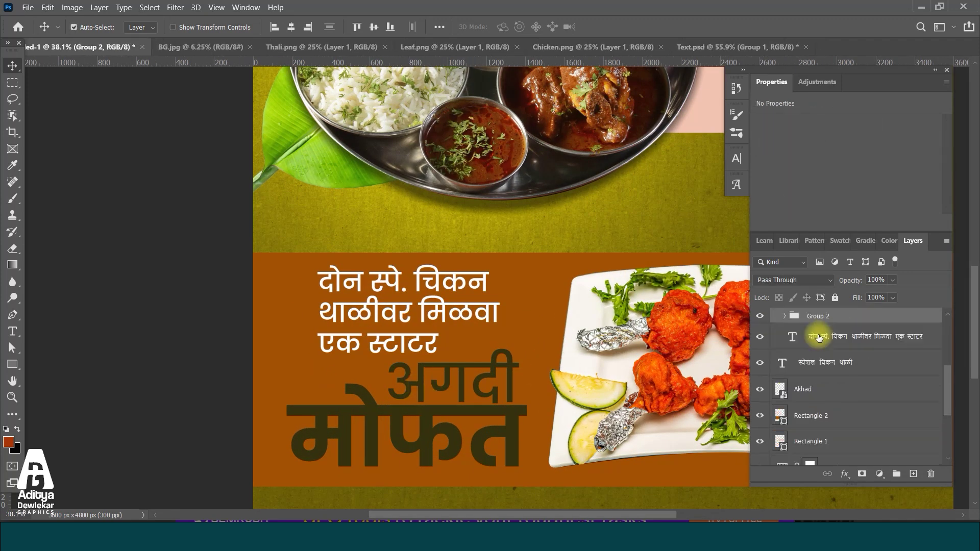
# - Apply a light peach-orange Color Overlay in Normal mode at 100% opacity to the group holding the अगदी and मोफत text
pyautogui.doubleClick(885, 325)
pyautogui.click(101, 380)
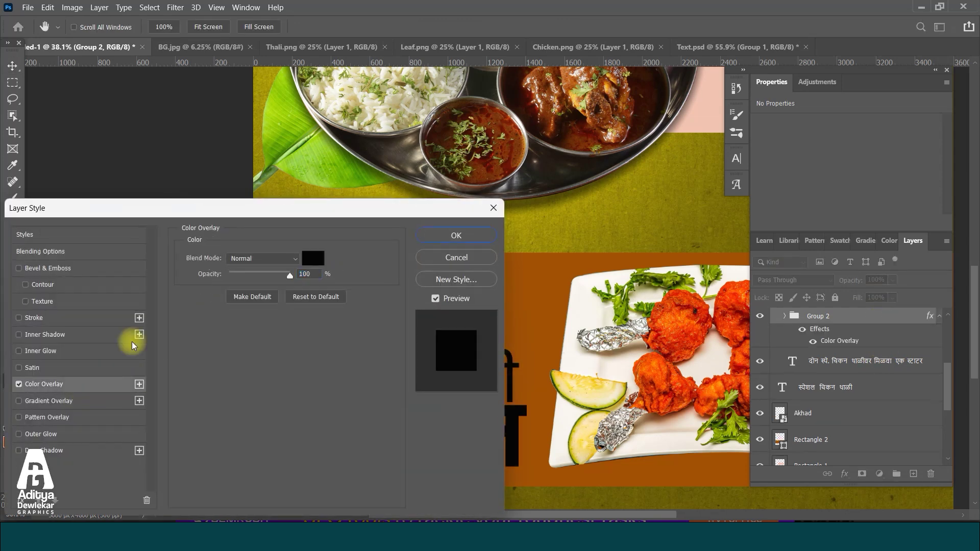
pyautogui.moveTo(265, 206); pyautogui.dragTo(880, 225)
pyautogui.click(920, 262)
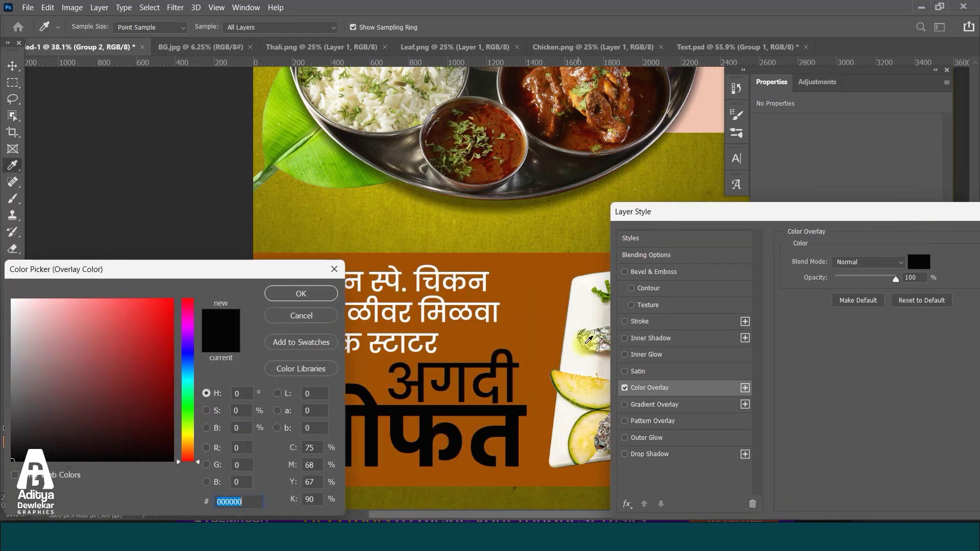
pyautogui.click(416, 334)
pyautogui.moveTo(132, 333); pyautogui.dragTo(102, 299)
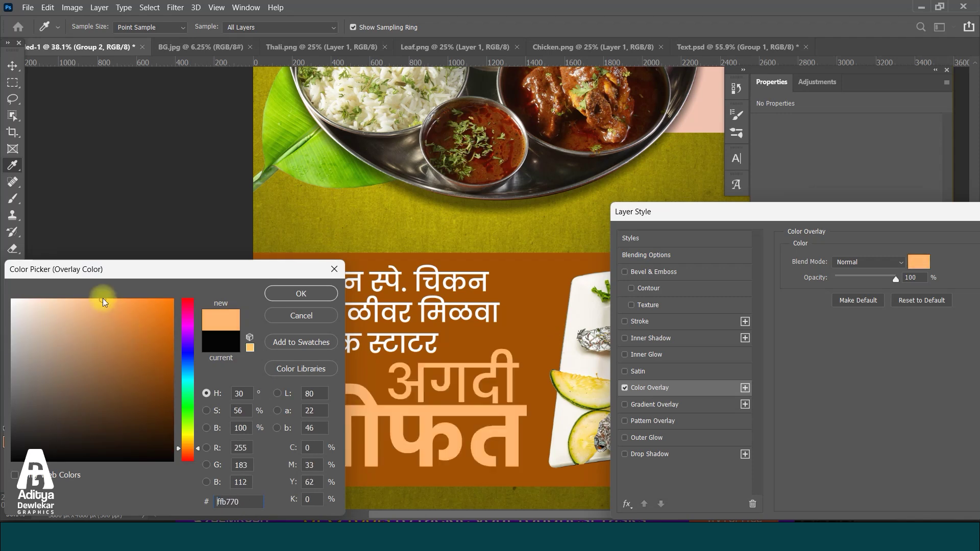
pyautogui.click(299, 293)
pyautogui.click(648, 456)
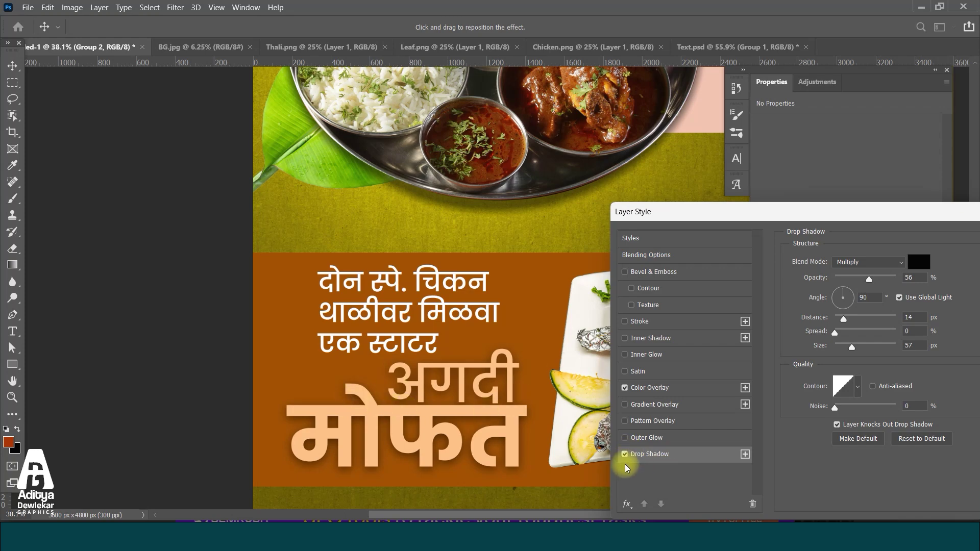
pyautogui.moveTo(724, 211); pyautogui.dragTo(319, 252)
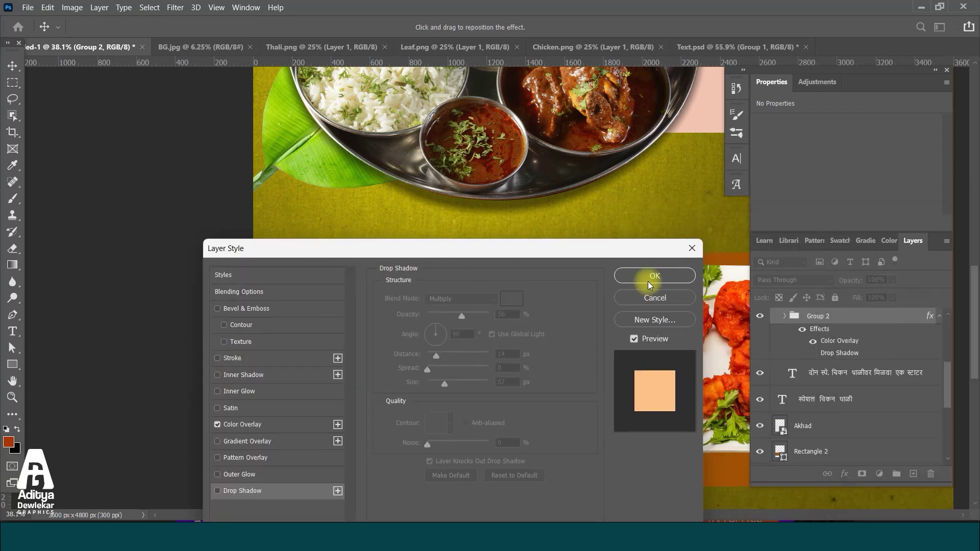
pyautogui.click(655, 275)
# - Duplicate the मोफत text, move the copy to the top of the layer stack, and make three more copies stacked in a vertical column
pyautogui.scroll(-4, 413, 314)
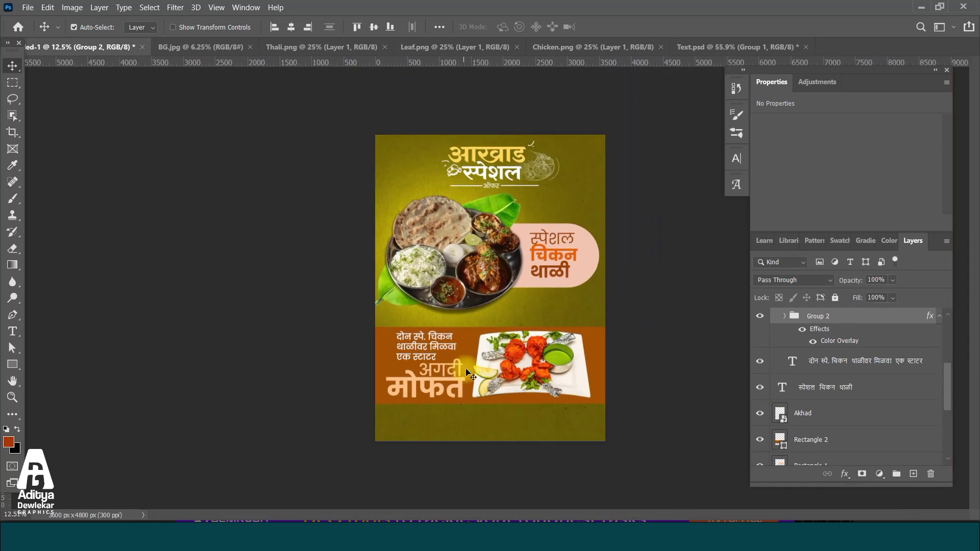
pyautogui.scroll(2, 428, 377)
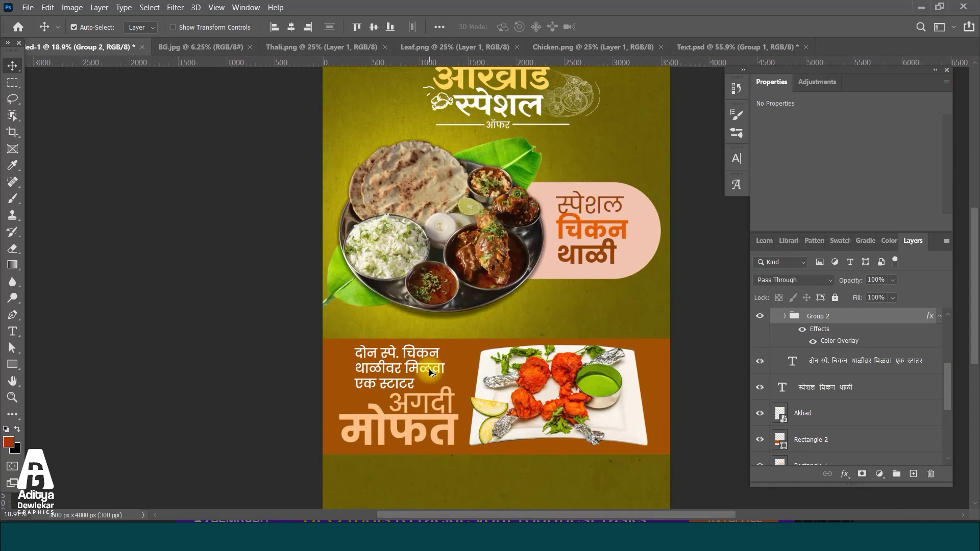
pyautogui.click(419, 435)
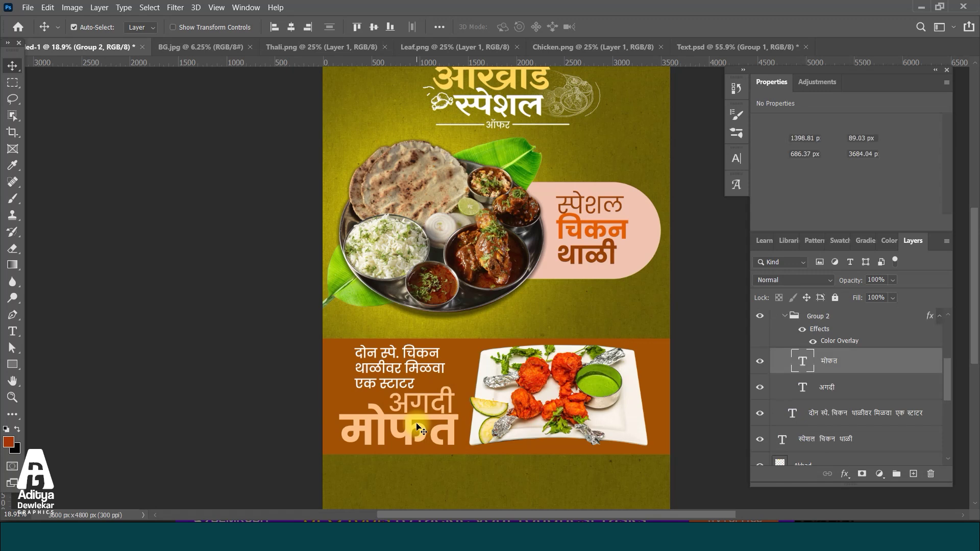
pyautogui.scroll(4, 435, 468)
pyautogui.moveTo(473, 320); pyautogui.dragTo(472, 425)
pyautogui.moveTo(870, 364); pyautogui.dragTo(831, 316)
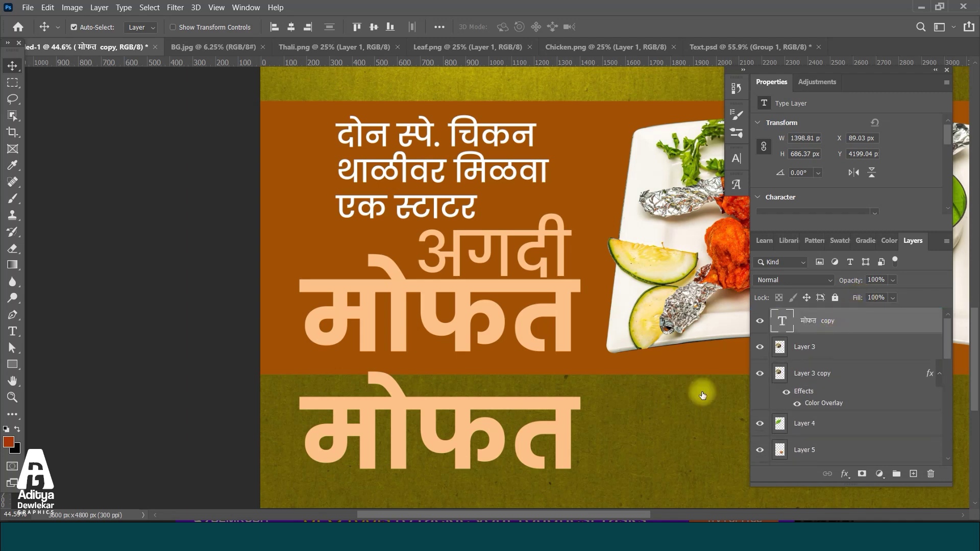
pyautogui.scroll(-3, 465, 420)
pyautogui.moveTo(463, 420); pyautogui.dragTo(460, 243)
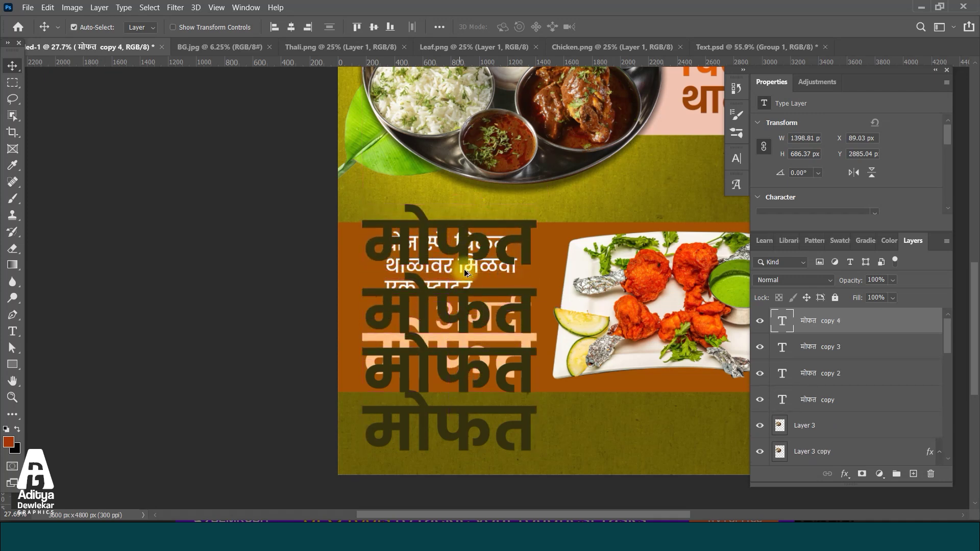
# - Duplicate the four stacked मोफत copies together and place the duplicates beside them as a second column over the chicken platter
pyautogui.keyDown('shift'); pyautogui.click(844, 400); pyautogui.keyUp('shift')
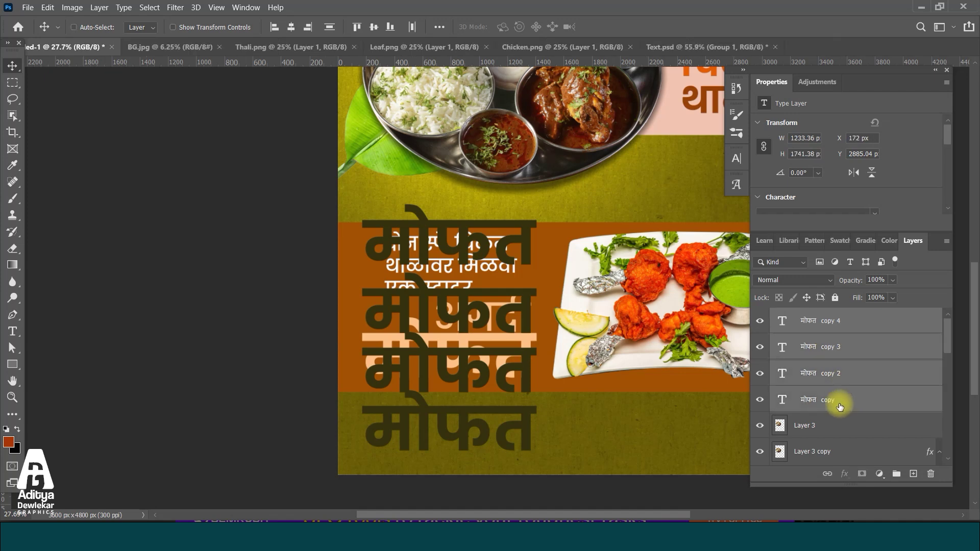
pyautogui.hotkey('ctrl', 'alt', 't')
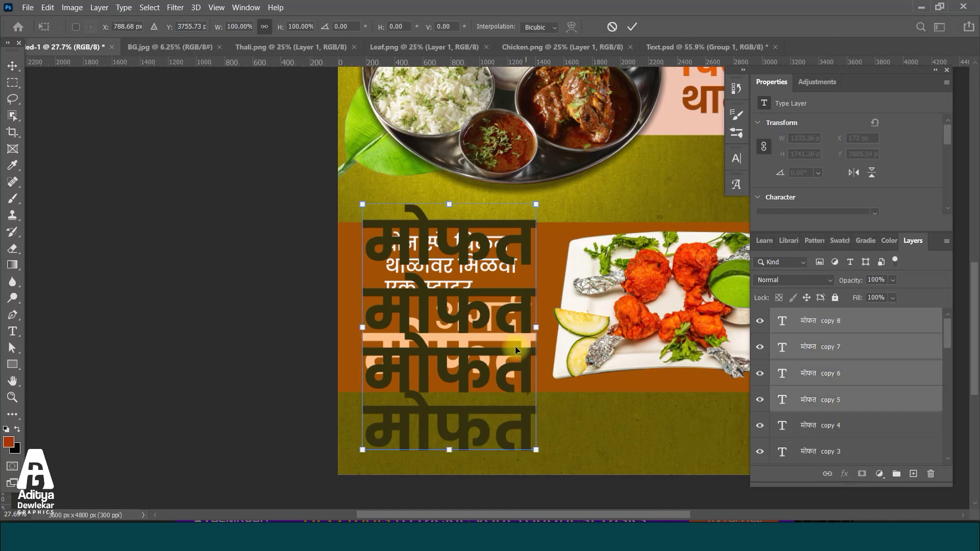
pyautogui.moveTo(443, 306); pyautogui.dragTo(617, 305)
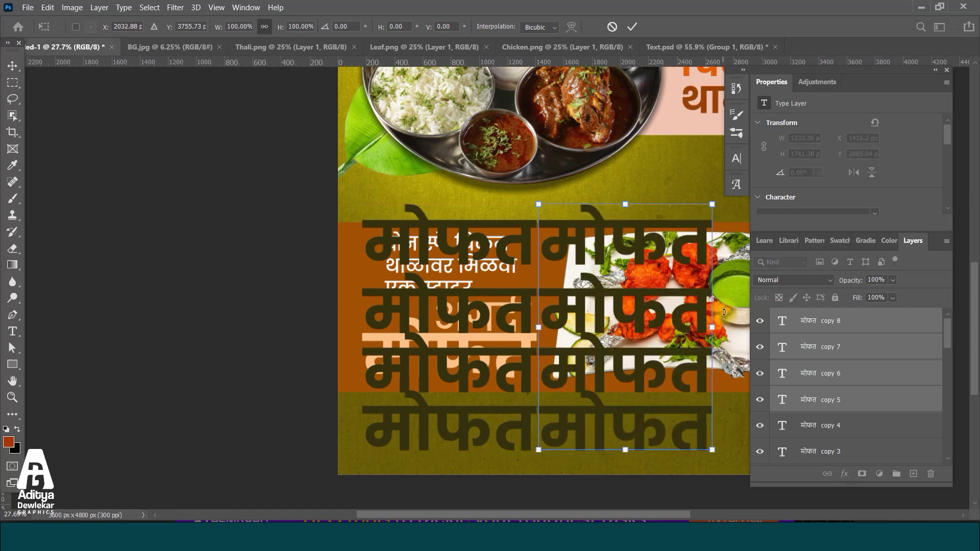
# - Group the first column of मोफत copies with the lowest copy of the second column and apply a light peach Color Overlay
pyautogui.click(872, 322)
pyautogui.scroll(-3, 868, 357)
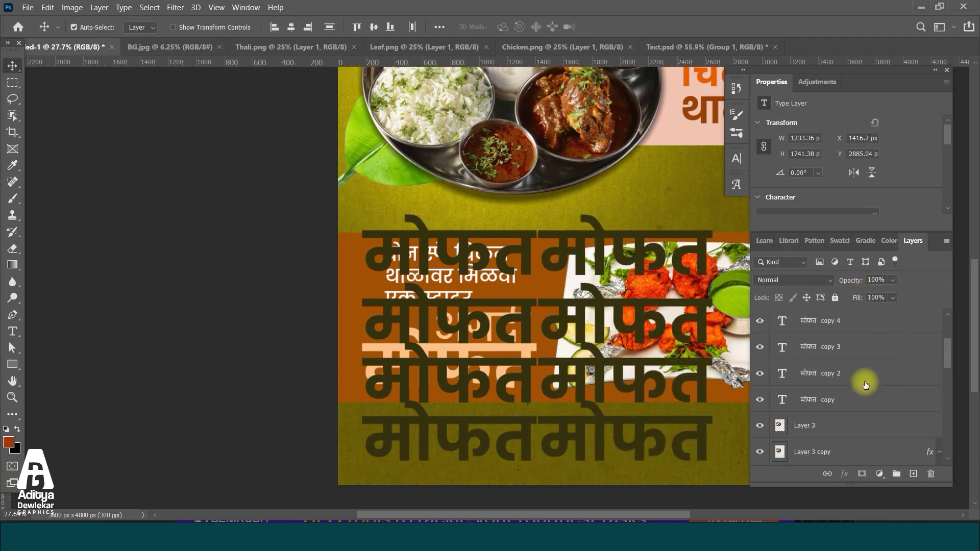
pyautogui.keyDown('shift'); pyautogui.click(862, 400); pyautogui.keyUp('shift')
pyautogui.hotkey('ctrl', 'g')
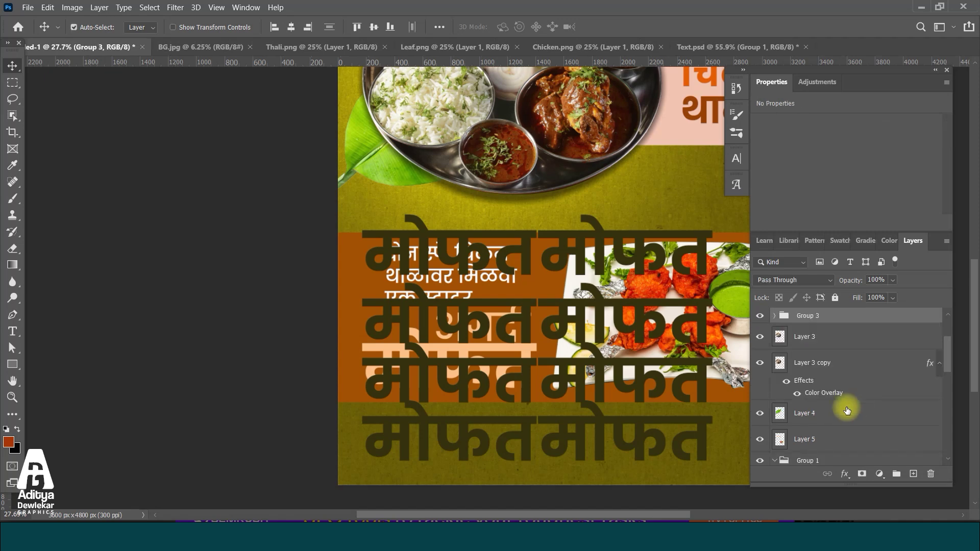
pyautogui.doubleClick(833, 319)
pyautogui.click(235, 384)
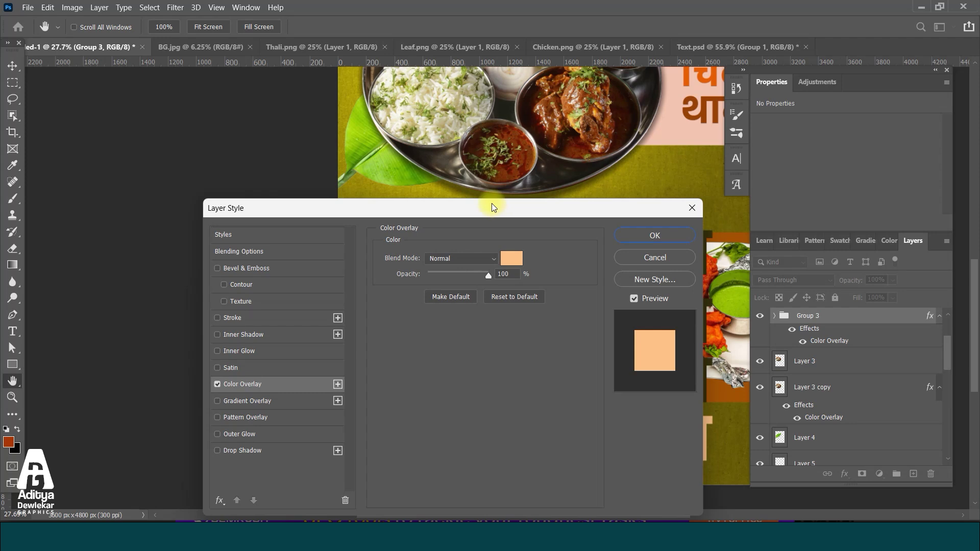
pyautogui.moveTo(534, 217); pyautogui.dragTo(684, 355)
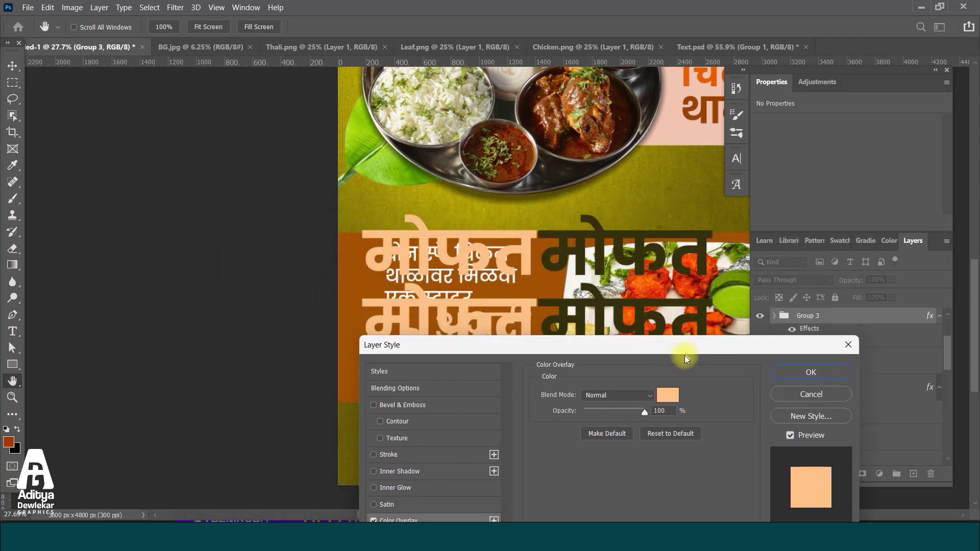
pyautogui.click(779, 379)
# - Group the remaining मोफत copies with the existing copy group and apply the same light peach Color Overlay to the outer group
pyautogui.scroll(2, 860, 364)
pyautogui.keyDown('shift'); pyautogui.click(848, 332); pyautogui.keyUp('shift')
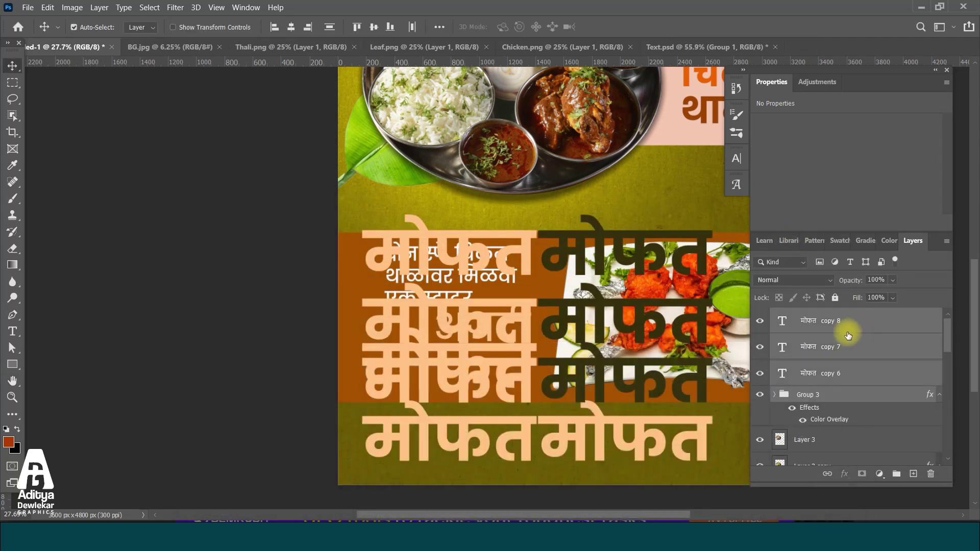
pyautogui.hotkey('ctrl', 'g')
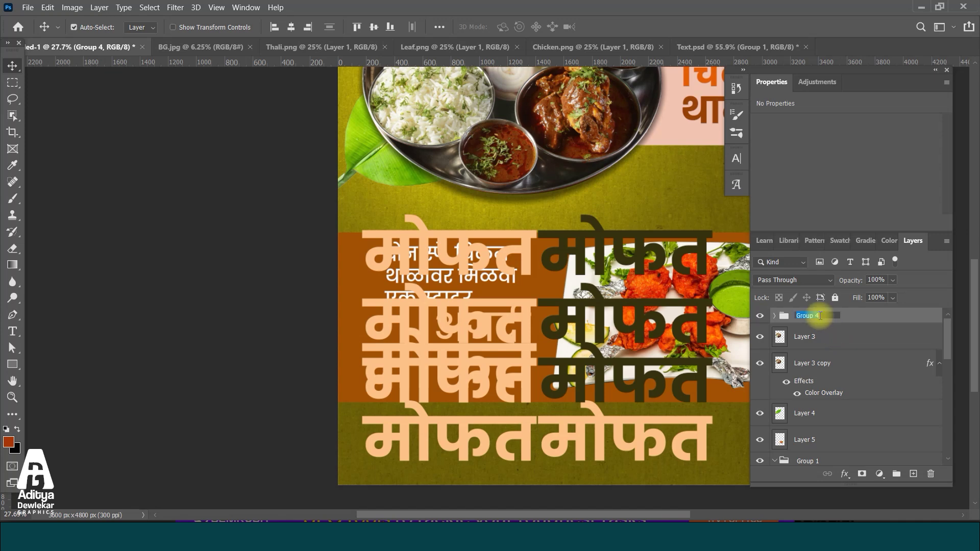
pyautogui.doubleClick(868, 317)
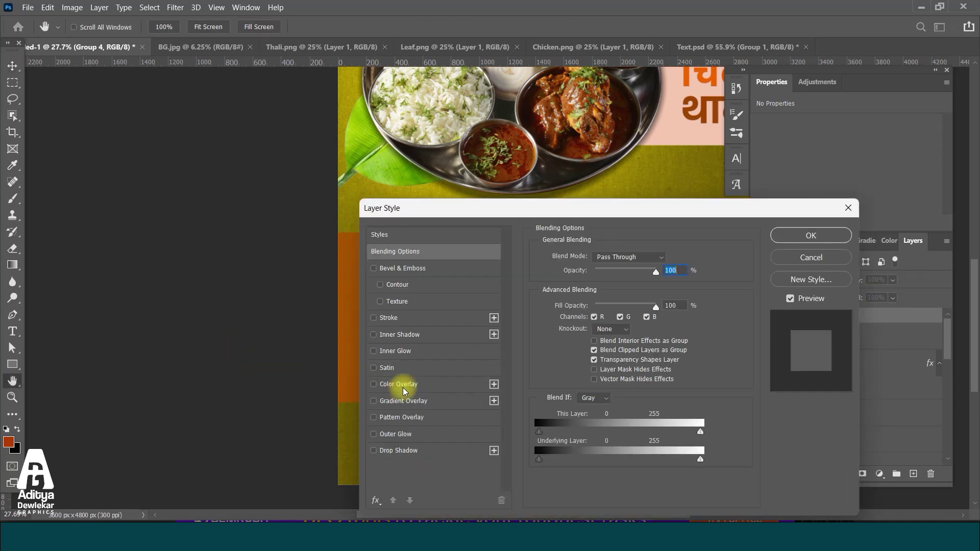
pyautogui.click(401, 384)
pyautogui.click(807, 234)
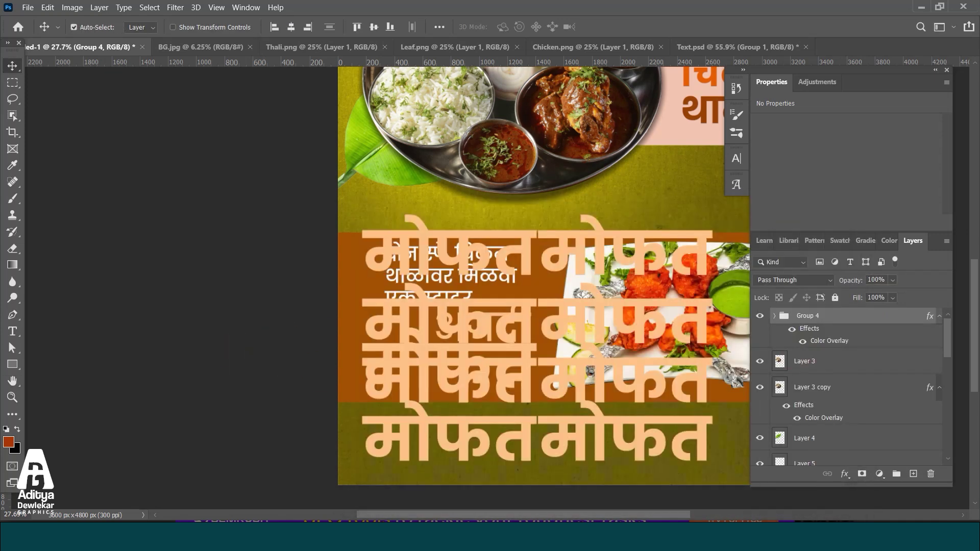
# - Convert the group of repeated मोफत text to a smart object and enlarge it to about 2839 x 1995 px across the offer strip
pyautogui.rightClick(849, 319)
pyautogui.click(776, 182)
pyautogui.hotkey('ctrl', 't')
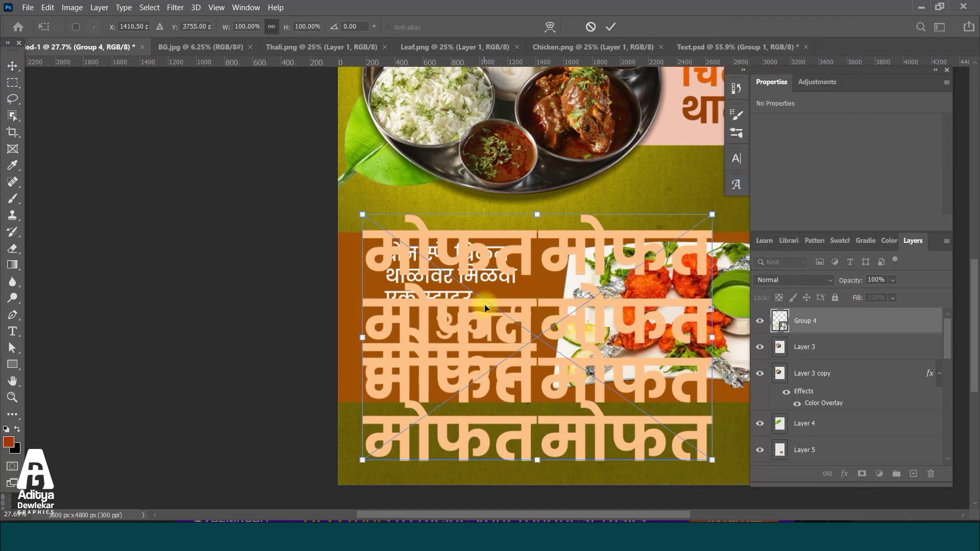
pyautogui.moveTo(491, 312); pyautogui.dragTo(479, 255)
pyautogui.moveTo(527, 404); pyautogui.dragTo(530, 441)
pyautogui.moveTo(523, 376); pyautogui.dragTo(537, 385)
pyautogui.press('Return')
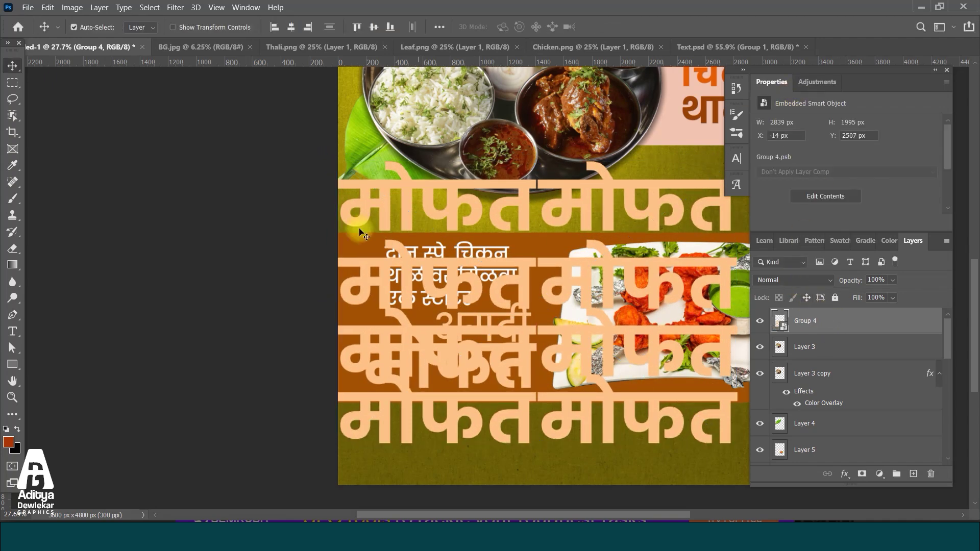
# - Set the blend mode of the repeated मोफत smart object to Overlay
pyautogui.hotkey('ctrl', '0')
pyautogui.click(776, 280)
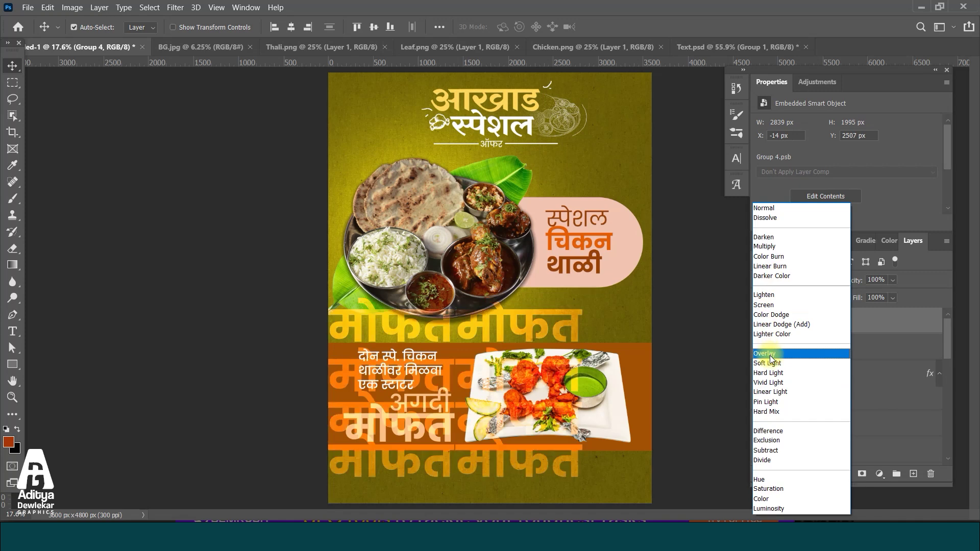
pyautogui.click(770, 353)
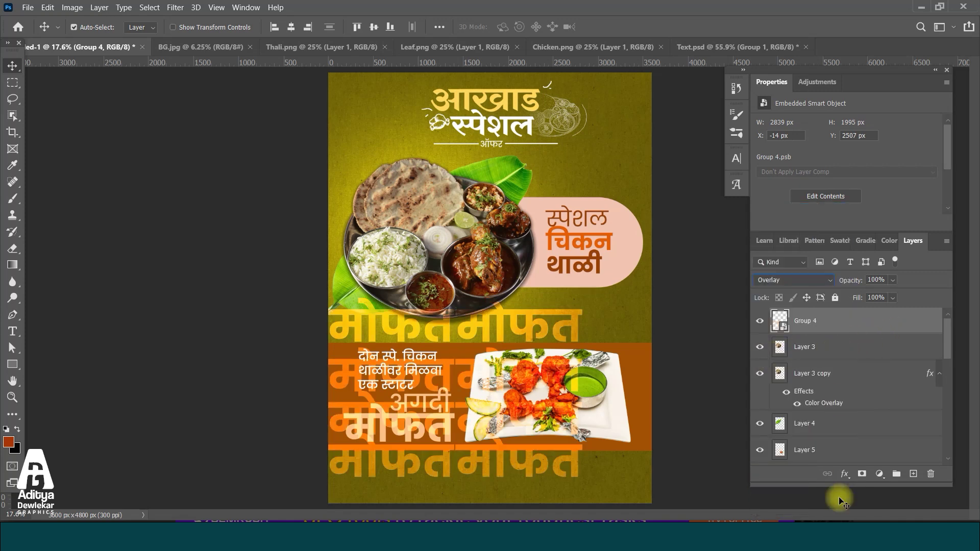
# - Add an inverted layer mask to the repeated मोफत smart object and softly reveal it around the offer text with a 2500 px white brush
pyautogui.click(862, 474)
pyautogui.hotkey('ctrl', 'i')
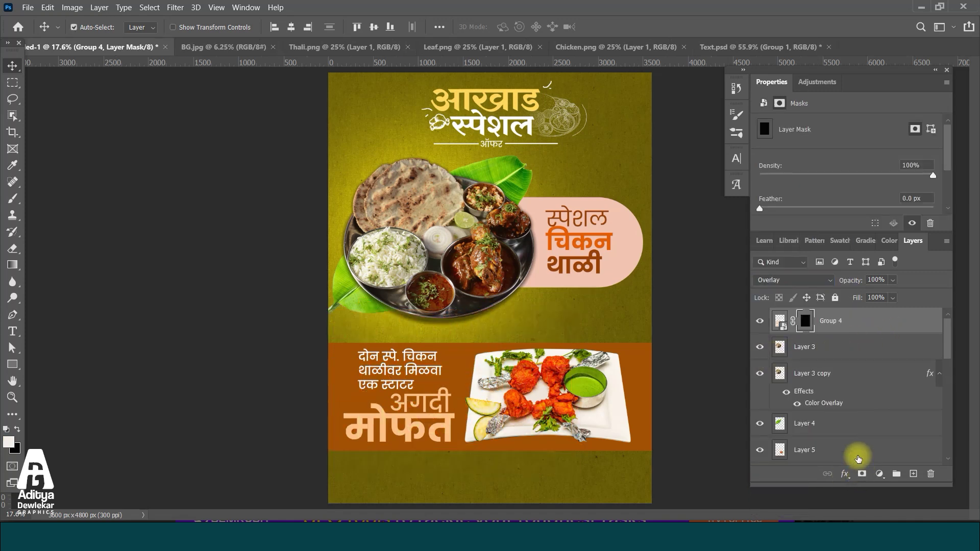
pyautogui.click(12, 198)
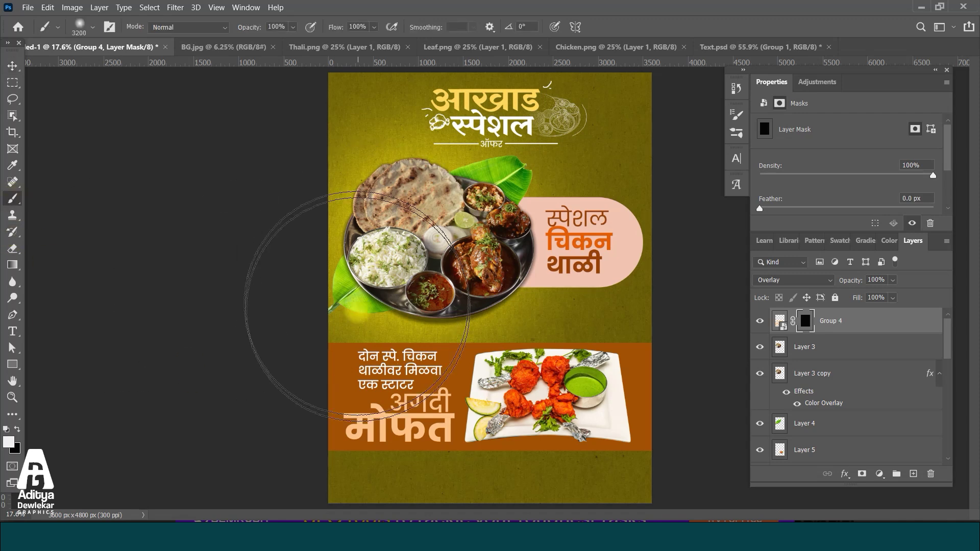
pyautogui.press('[')
pyautogui.press('[')
pyautogui.press('[')
pyautogui.press('[')
pyautogui.press('[')
pyautogui.press('[')
pyautogui.press('[')
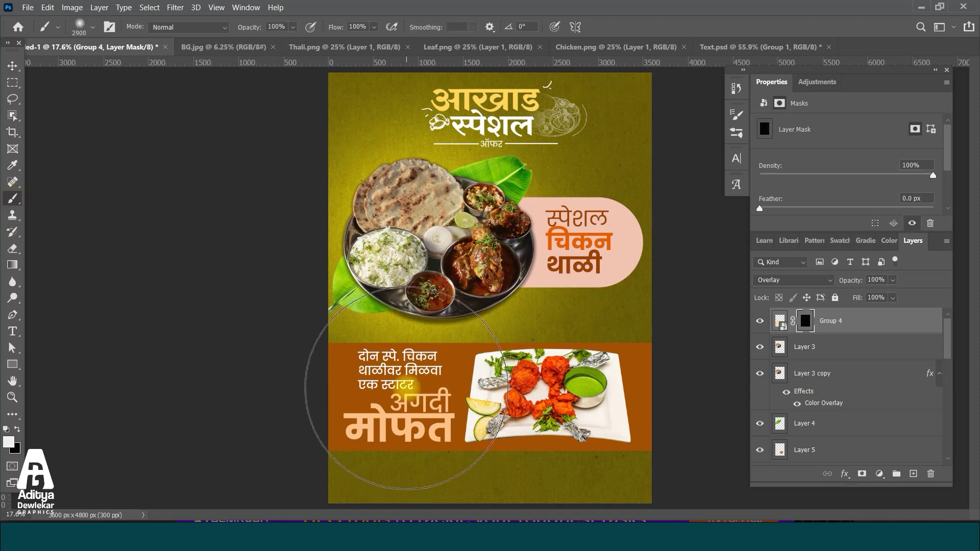
pyautogui.moveTo(405, 388); pyautogui.dragTo(439, 408)
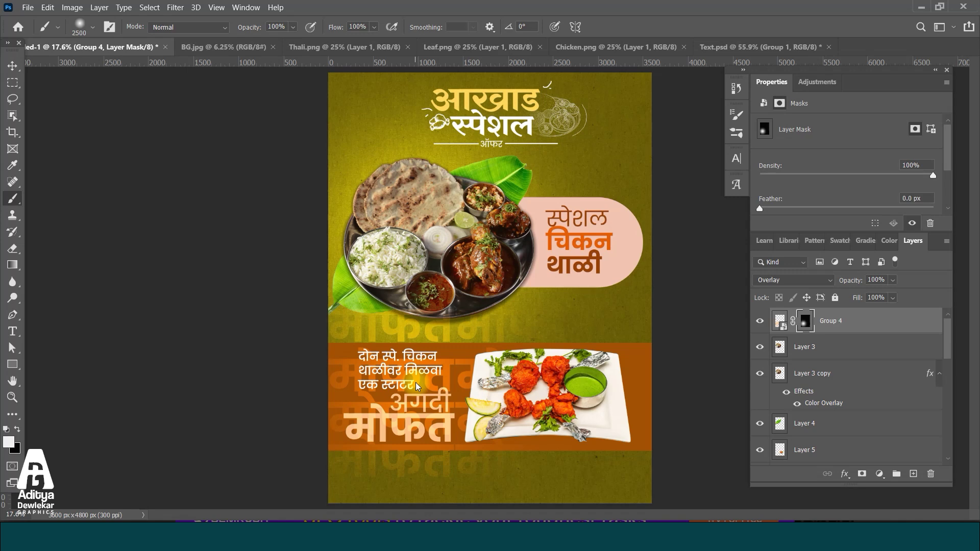
# - Lower the opacity of the masked मोफत pattern to 53% and check it against the whole banner
pyautogui.click(880, 295)
pyautogui.scroll(-3, 592, 350)
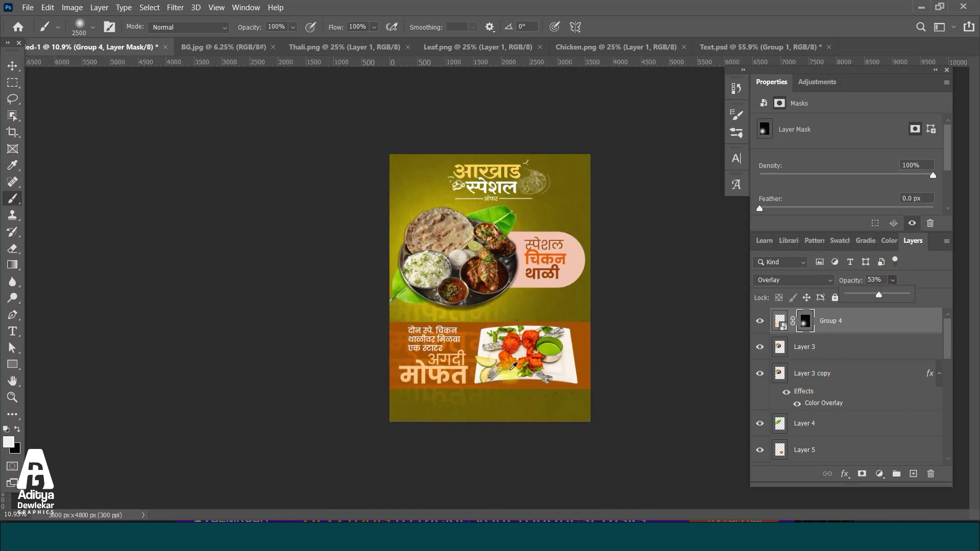
pyautogui.scroll(5, 513, 366)
pyautogui.scroll(-3, 411, 431)
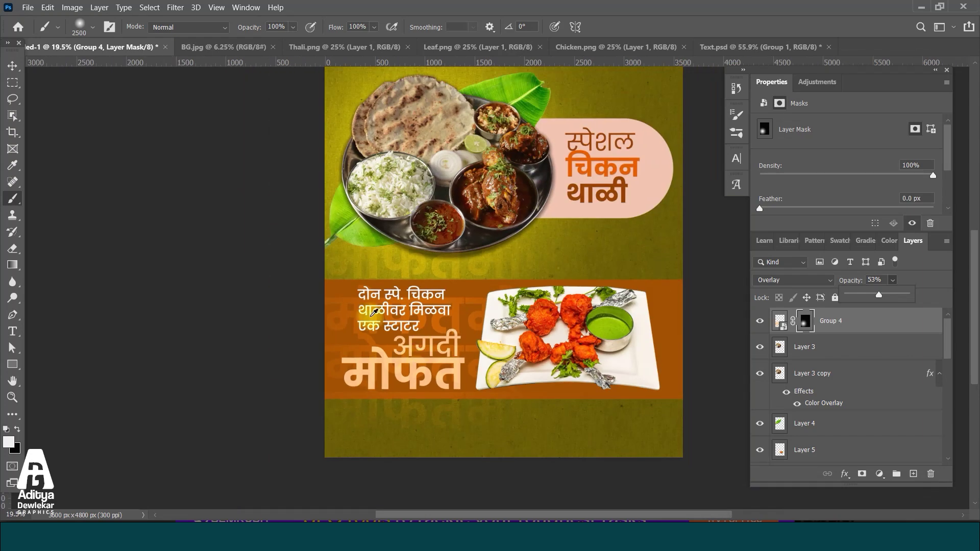
pyautogui.click(780, 321)
pyautogui.scroll(-2, 408, 365)
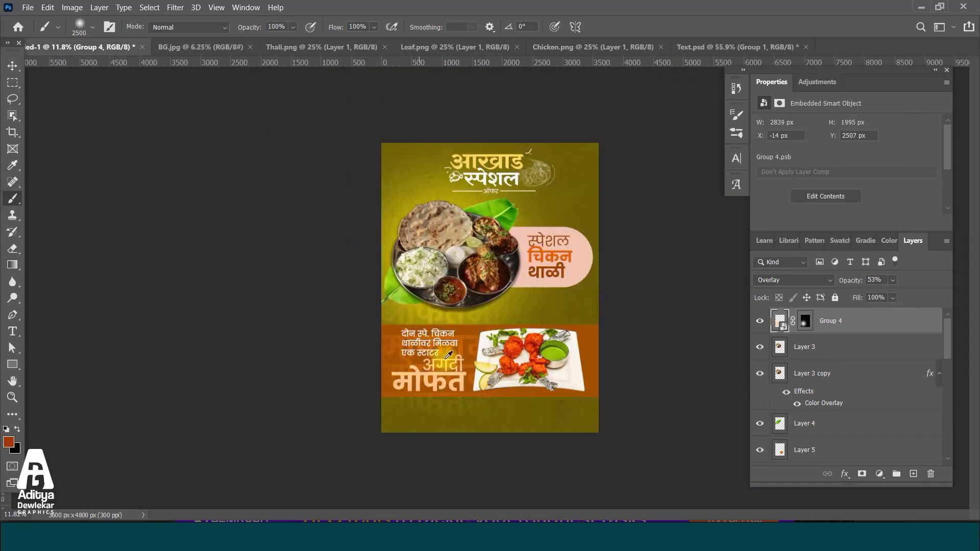
pyautogui.scroll(1, 446, 360)
pyautogui.scroll(-2, 446, 361)
pyautogui.scroll(2, 552, 362)
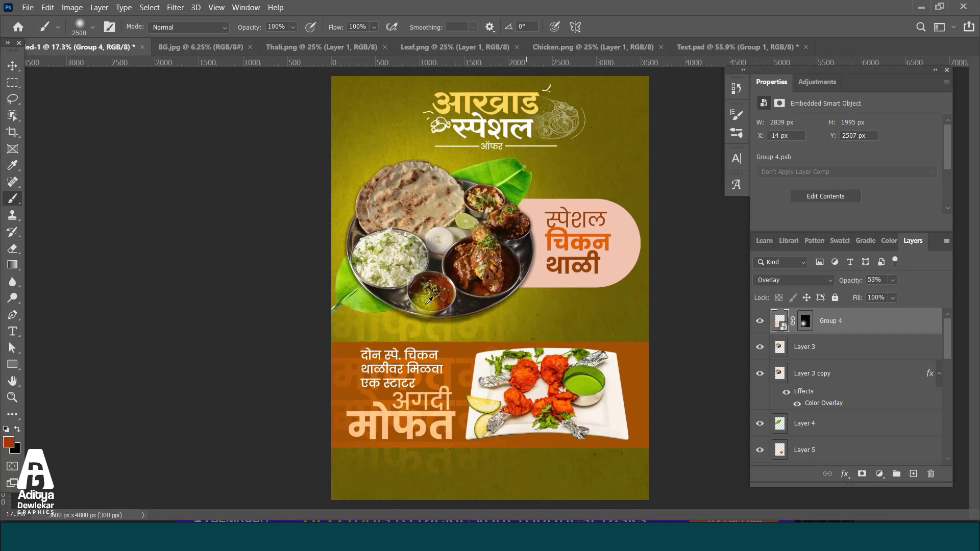
# - Recolour the rounded panel behind the स्पेशल चिकन थाळी text to pale yellow
pyautogui.click(22, 65)
pyautogui.click(466, 201)
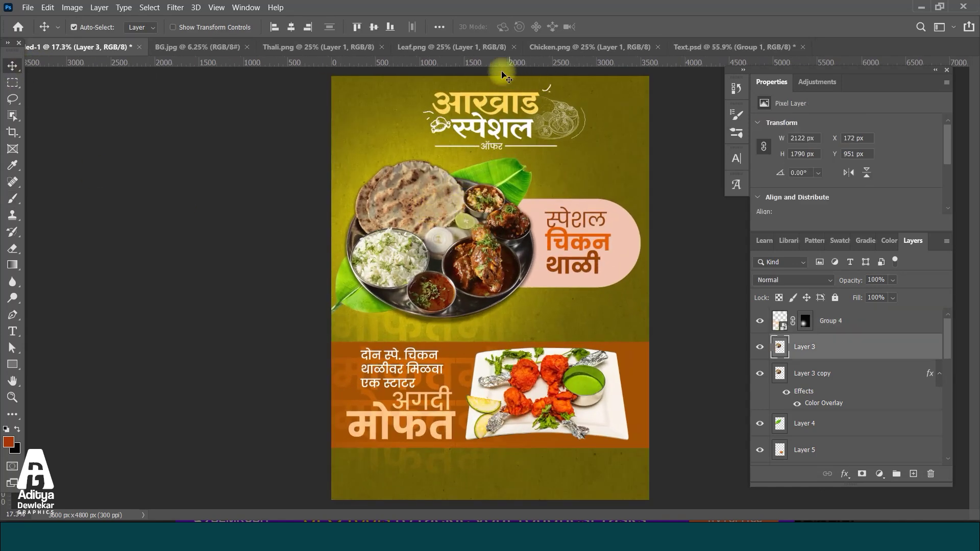
pyautogui.click(633, 249)
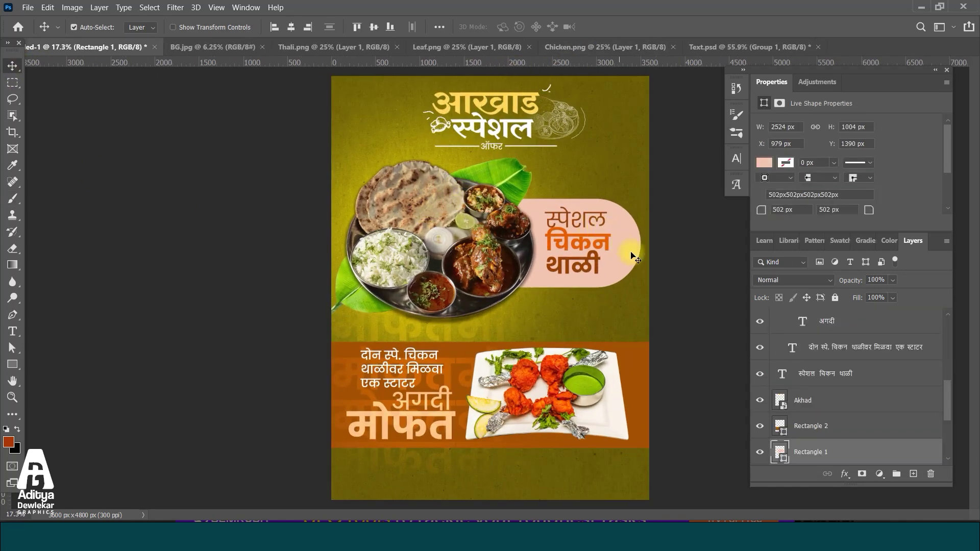
pyautogui.doubleClick(781, 454)
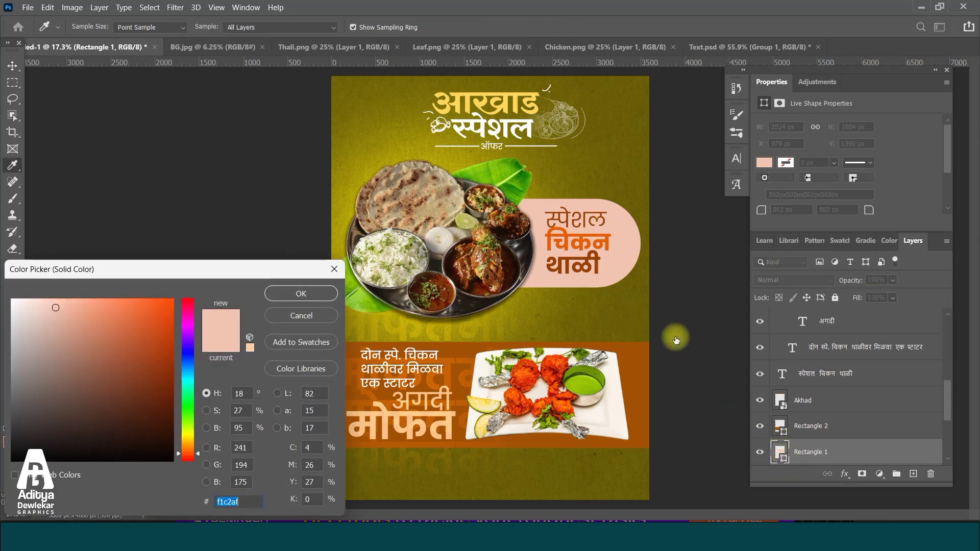
pyautogui.click(618, 304)
pyautogui.click(68, 305)
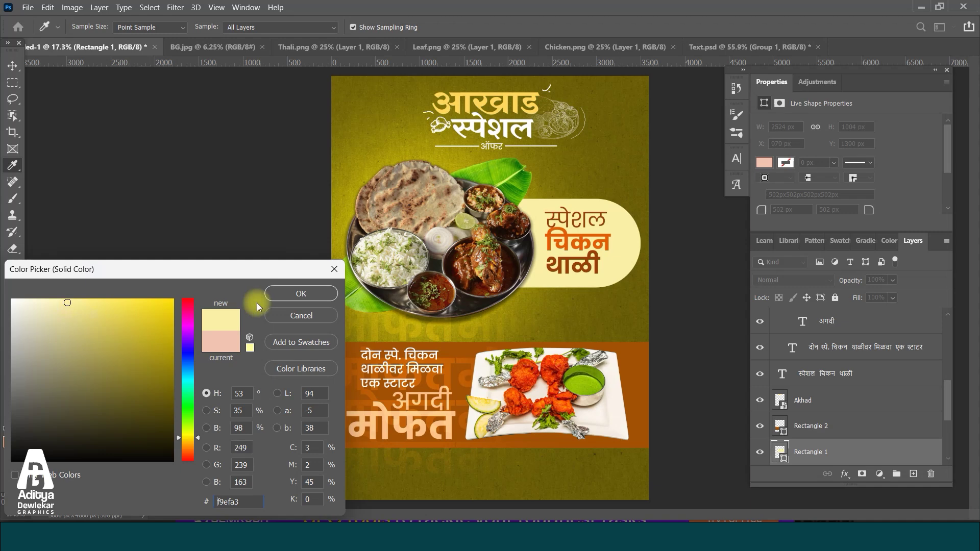
pyautogui.click(300, 294)
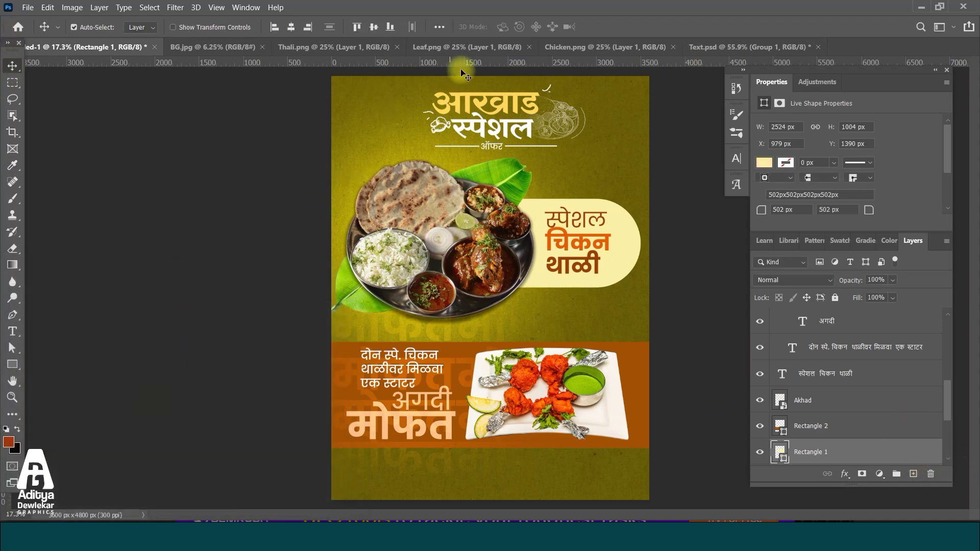
# - Draw a rectangle about 673 x 757 px at the banner's upper-left corner, overlapping its top edge
pyautogui.click(715, 44)
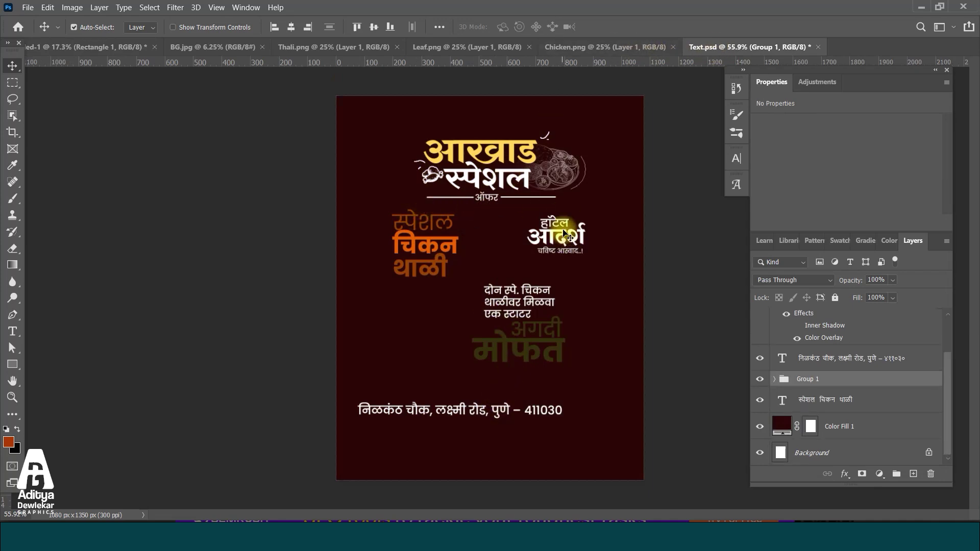
pyautogui.click(568, 51)
pyautogui.click(84, 47)
pyautogui.click(14, 366)
pyautogui.scroll(3, 313, 115)
pyautogui.scroll(7, 314, 116)
pyautogui.moveTo(383, 112)
pyautogui.mouseDown()
pyautogui.moveTo(393, 144)
pyautogui.moveTo(548, 299)
pyautogui.mouseUp()
# - Fill the upper-left rectangle with a dark olive green
pyautogui.doubleClick(781, 453)
pyautogui.click(611, 164)
pyautogui.moveTo(169, 383); pyautogui.dragTo(173, 399)
pyautogui.click(190, 431)
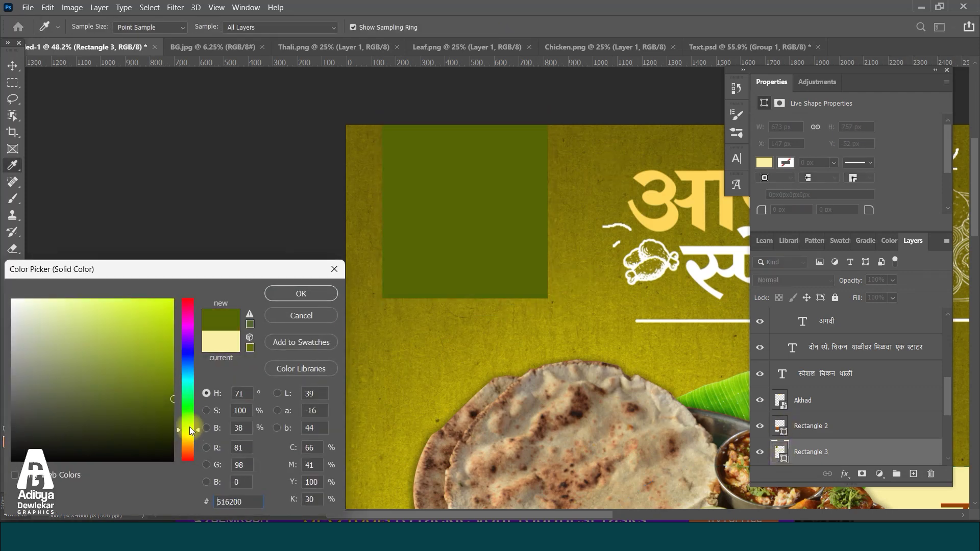
pyautogui.click(301, 293)
# - Copy the हॉटेल आदर्श logo from Text.psd into the banner and fit it inside the upper-left rectangle
pyautogui.press('v')
pyautogui.hotkey('ctrl', '0')
pyautogui.click(749, 47)
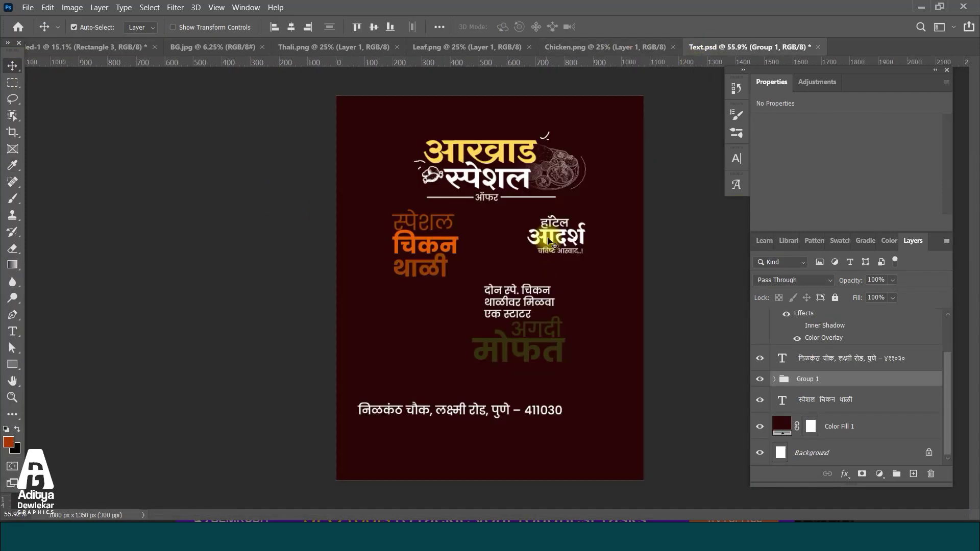
pyautogui.moveTo(554, 234); pyautogui.dragTo(475, 72)
pyautogui.scroll(10, 382, 135)
pyautogui.moveTo(414, 110); pyautogui.dragTo(395, 131)
pyautogui.press('Return')
# - Draw a strip about 4044 x 325 px across the banner's bottom edge and fill it with olive
pyautogui.scroll(-13, 352, 144)
pyautogui.click(12, 364)
pyautogui.scroll(5, 491, 443)
pyautogui.scroll(1, 493, 441)
pyautogui.moveTo(285, 383); pyautogui.dragTo(682, 411)
pyautogui.doubleClick(778, 413)
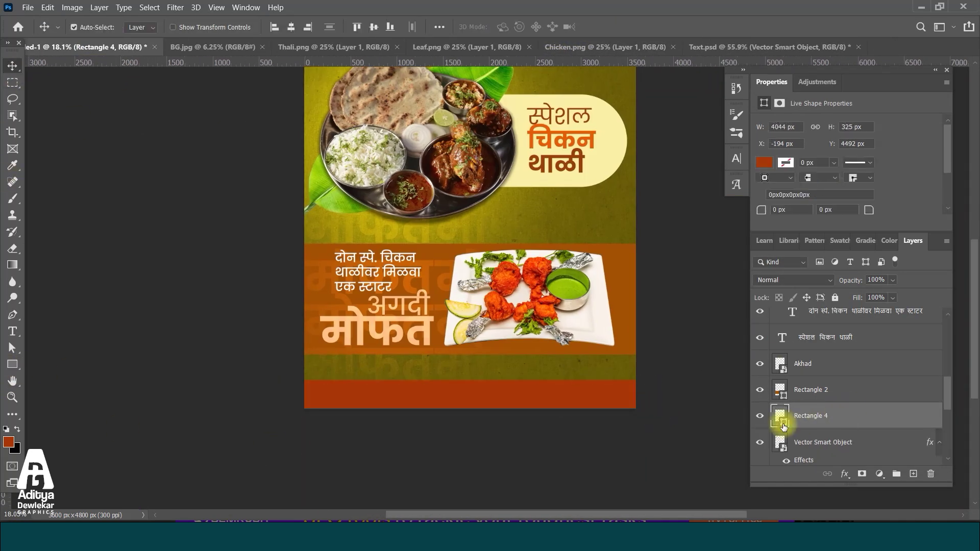
pyautogui.click(276, 294)
pyautogui.press('v')
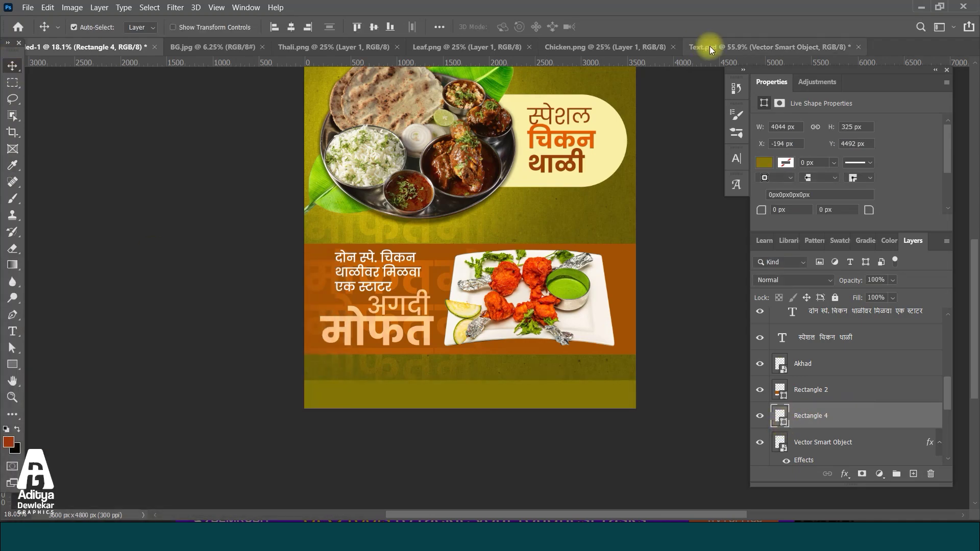
# - Copy the address text line from Text.psd onto the olive bottom strip and start transforming it
pyautogui.click(715, 47)
pyautogui.moveTo(494, 416); pyautogui.dragTo(524, 457)
pyautogui.scroll(3, 525, 457)
pyautogui.hotkey('ctrl', 't')
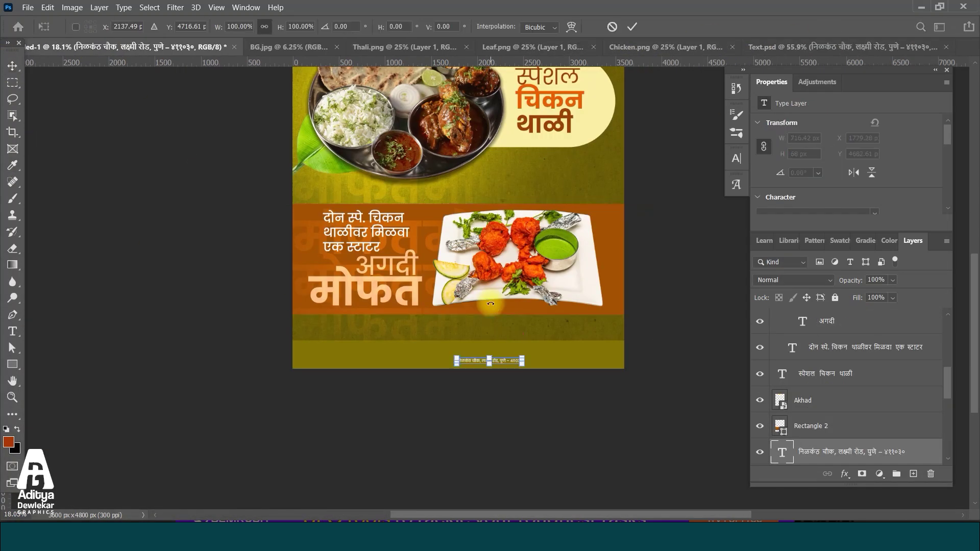